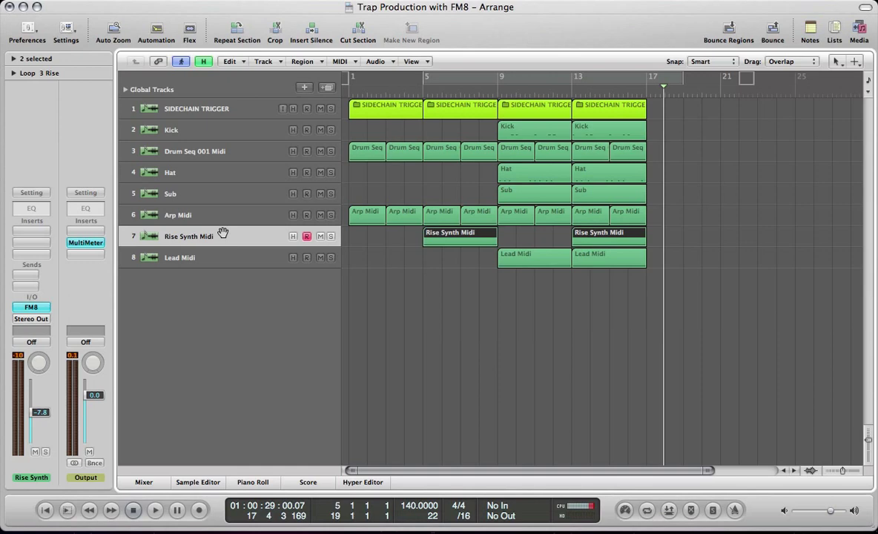
Audition the Rise Synth Midi and Lead Midi tracks in solo, playing each from its first region.
key("s")
key("shift+Return")
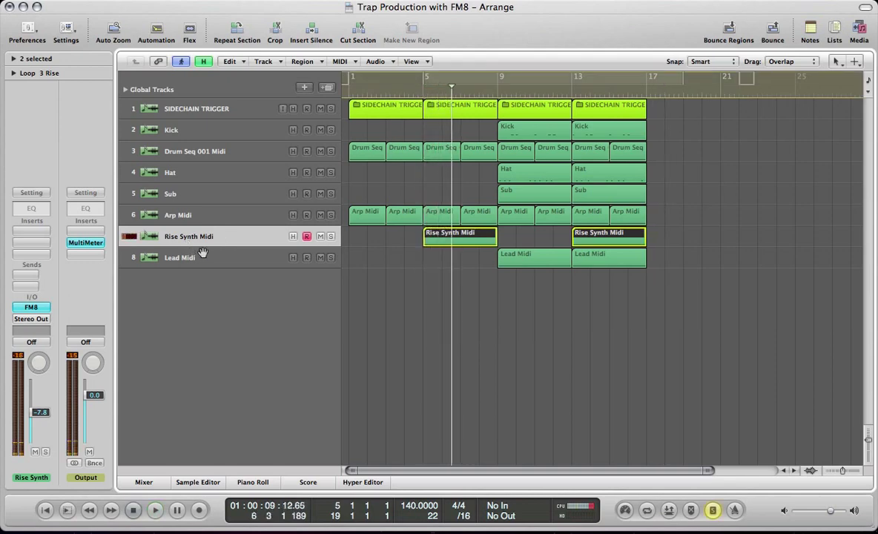
left_click(203, 251)
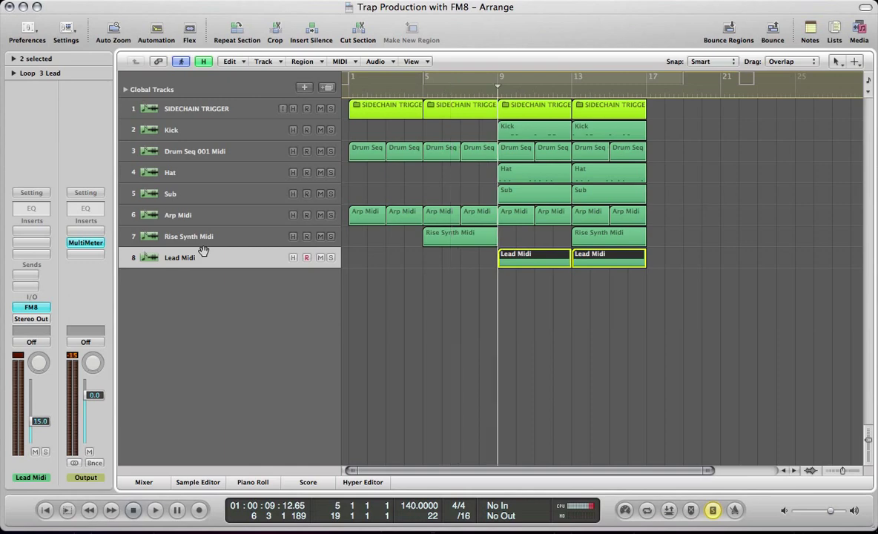
key("shift+Return")
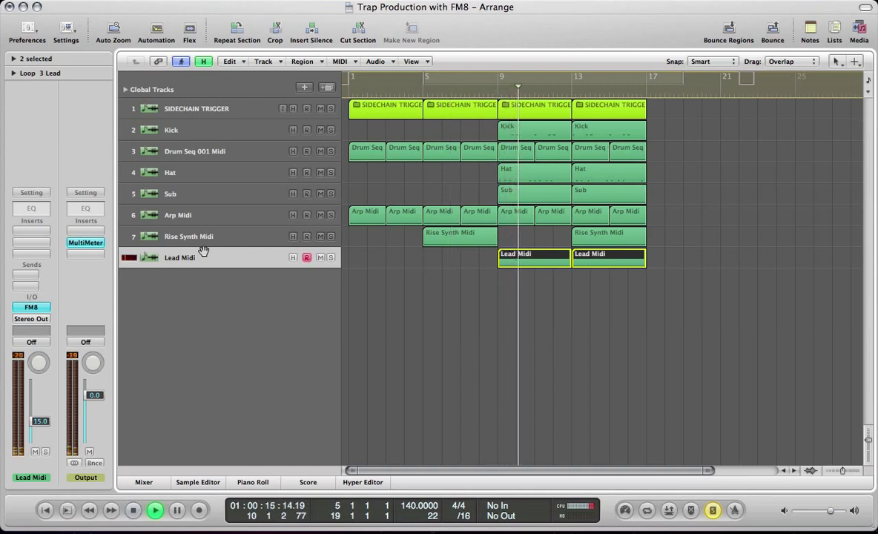
key("space")
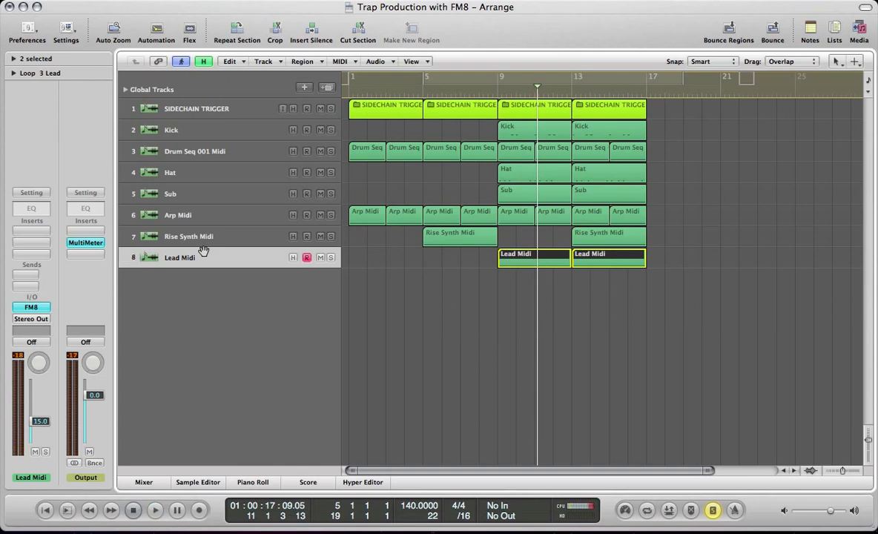
Audition the Kick, Drum Seq and Hat regions from bar 9 to bar 17 together in solo.
left_click_drag(667, 152, 505, 171)
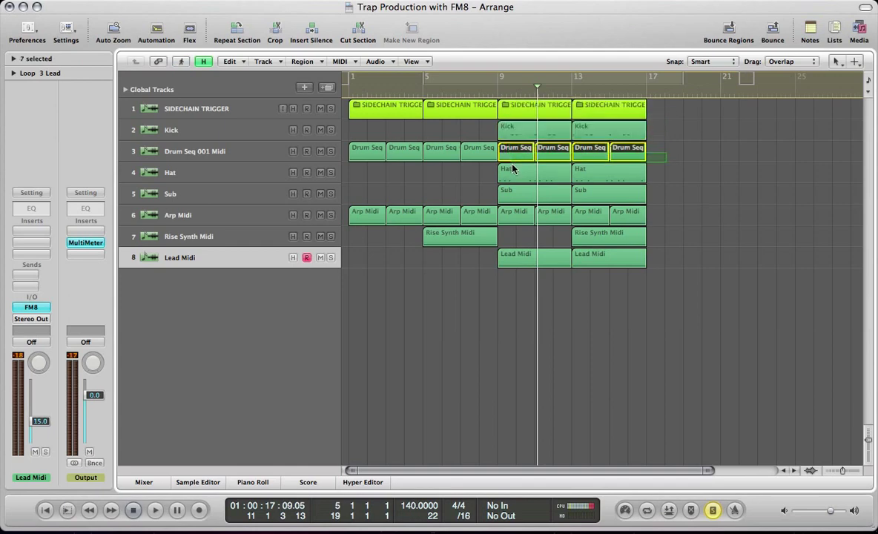
left_click_drag(657, 172, 509, 134)
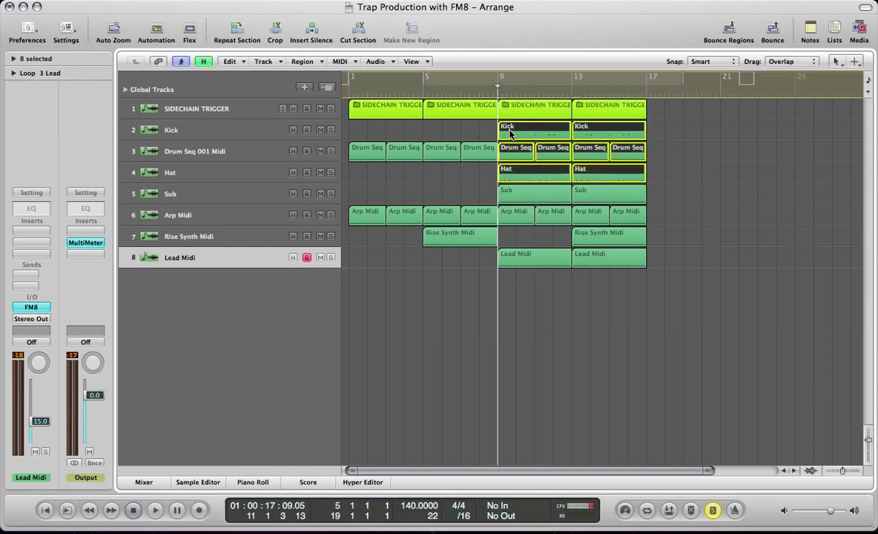
key("shift+Return")
key("space")
Audition the Sub and Arp Midi regions from bar 9 to bar 17 together in solo.
left_click_drag(662, 213, 527, 201)
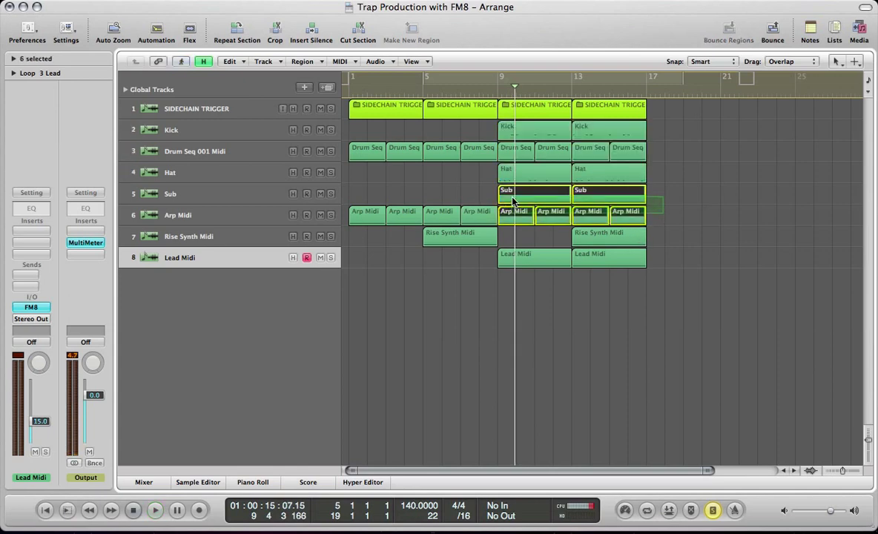
key("shift+Return")
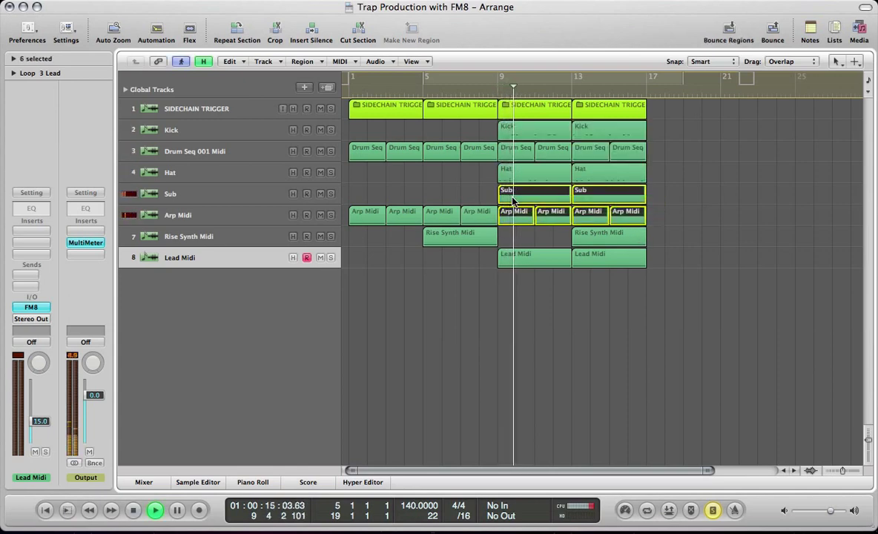
key("space")
Open the FM8 instrument of the Rise Synth Midi track and play back the soloed rise sound.
left_click(454, 236)
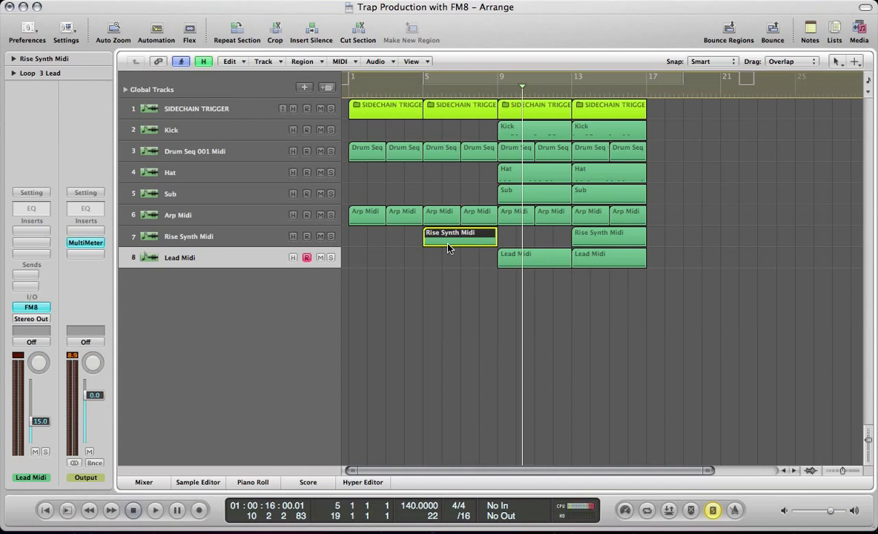
left_click(184, 236)
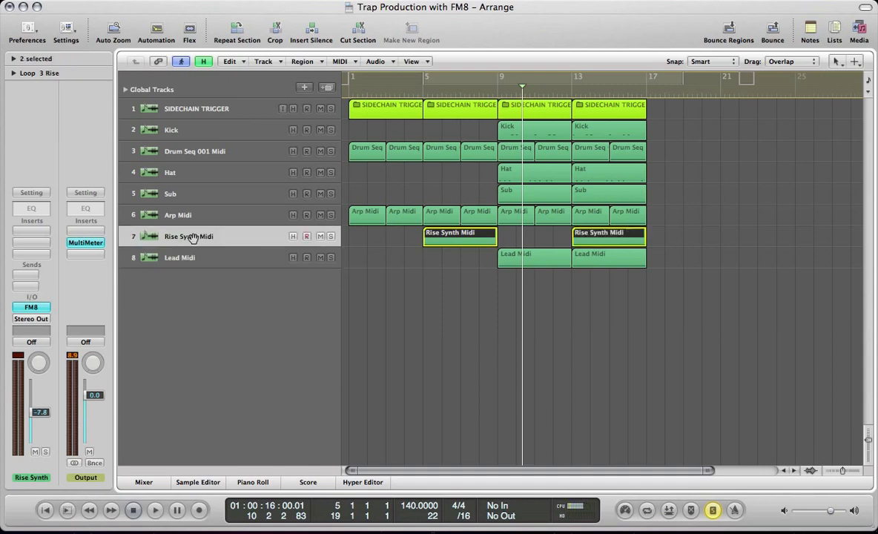
left_click(30, 308)
key("space")
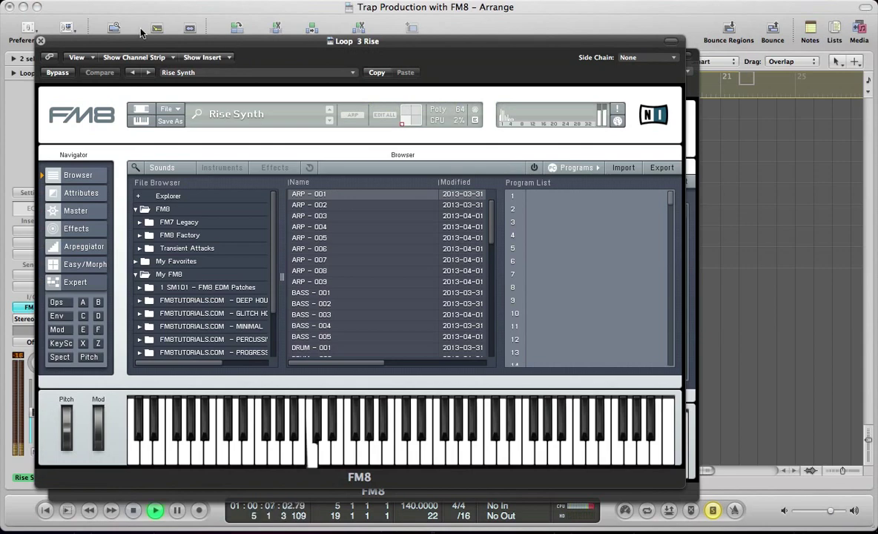
Start a blank new sound in the rise track's FM8 instrument.
left_click_drag(122, 37, 163, 20)
left_click(213, 93)
left_click(215, 93)
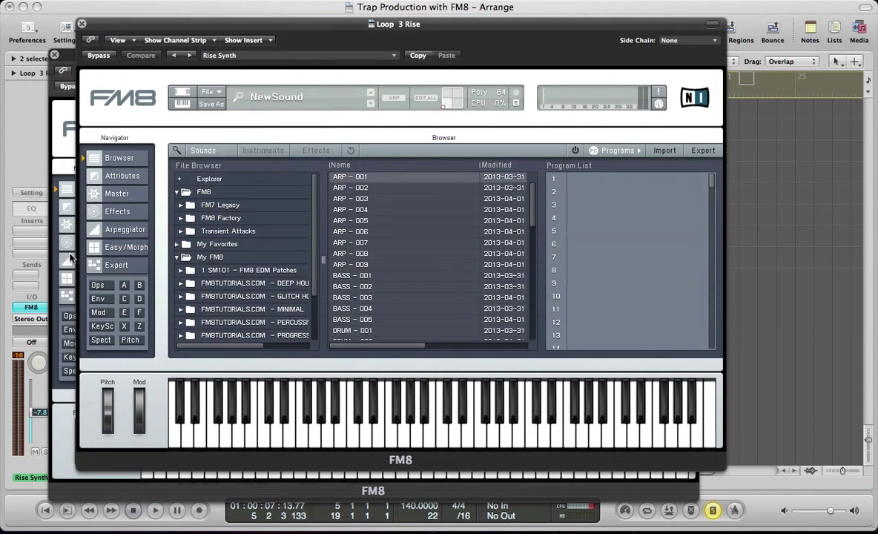
Show the operators overview and set operator F to a Sawtooth waveform with a ratio of 0.5.
left_click(99, 285)
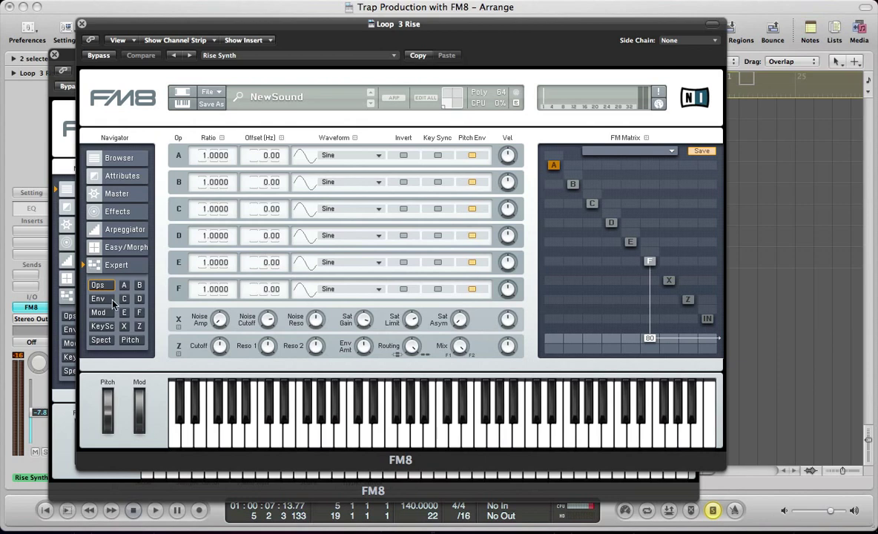
left_click(321, 296)
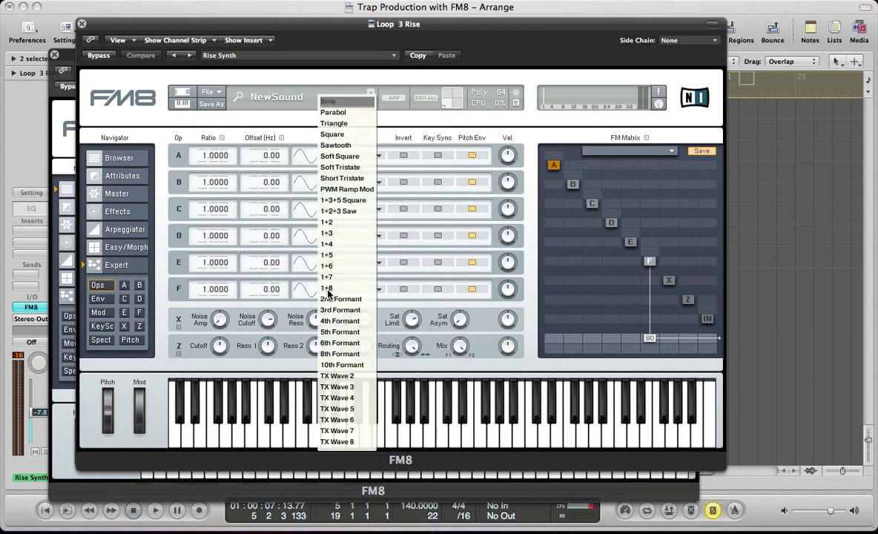
left_click(334, 146)
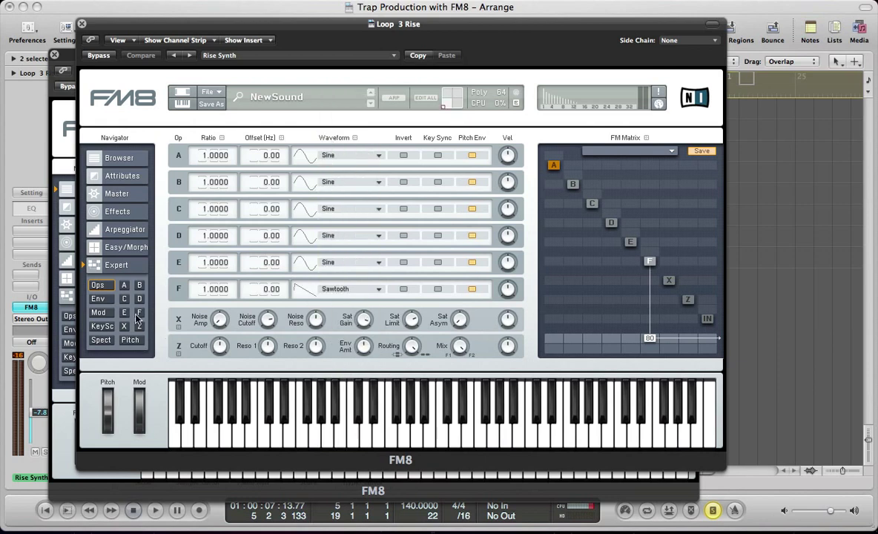
left_click(206, 293)
type(".5")
key("Return")
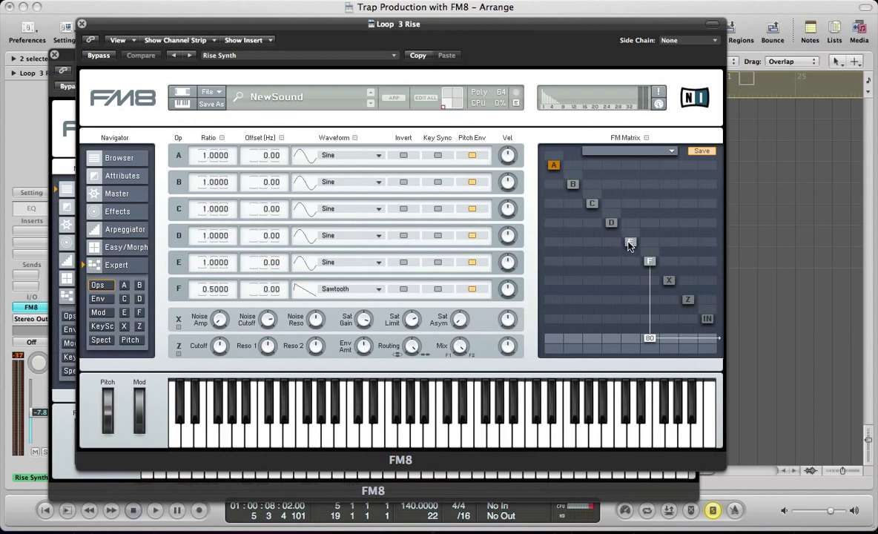
Replace F's direct output by routing F at 100 and E at 64 into Z, and send Z to the output at 100.
left_click_drag(649, 339, 650, 342)
left_click_drag(651, 300, 656, 181)
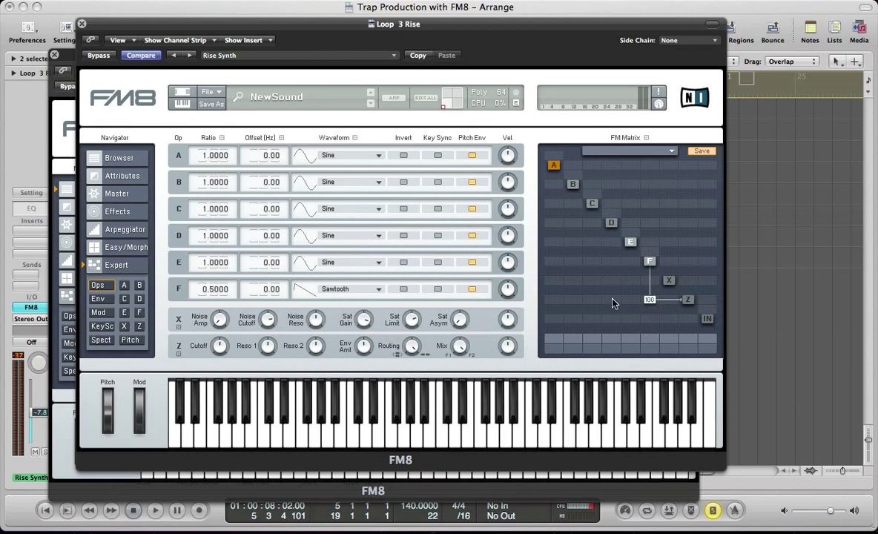
left_click_drag(625, 275, 626, 263)
left_click_drag(685, 339, 688, 208)
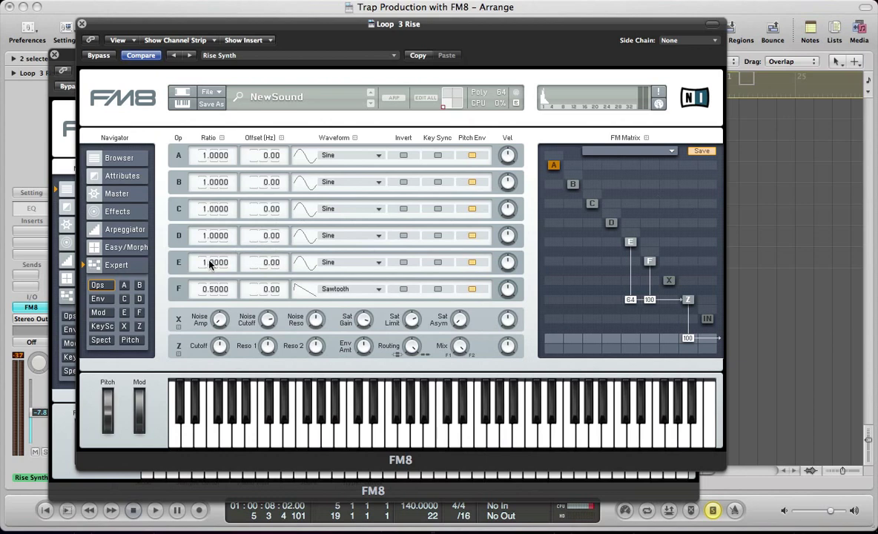
Set operator E to a ratio of 0.25 with the Short Tristate waveform, and play back the sound.
key("Return")
left_click(332, 286)
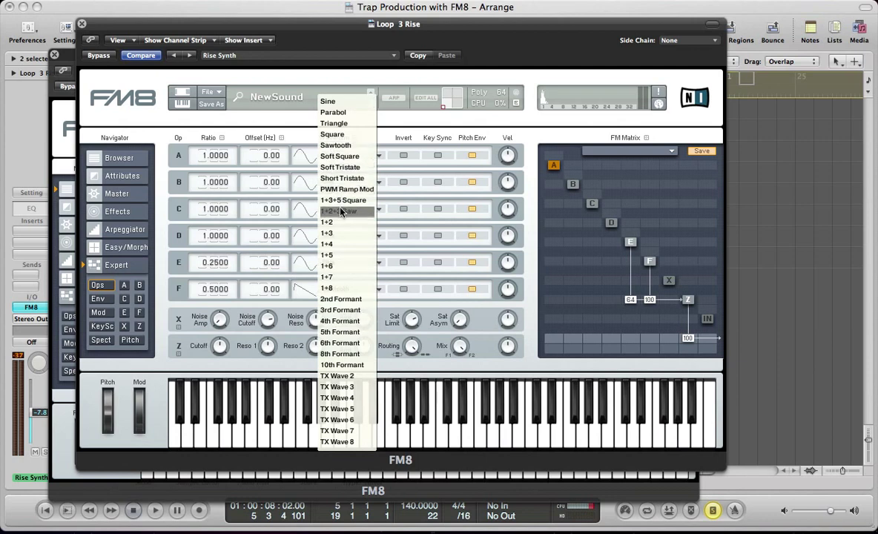
left_click(338, 179)
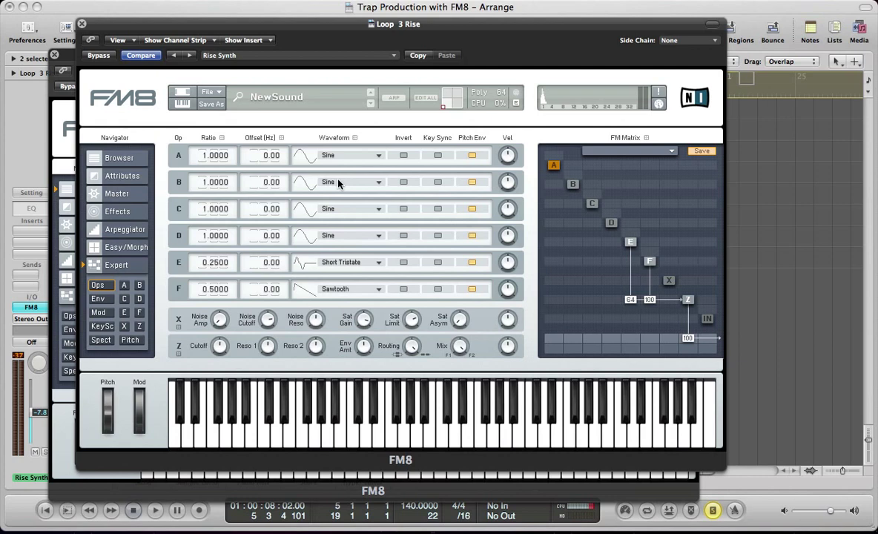
key("space")
Route operator D into Z at 50 with a Square waveform, and play back the sound.
left_click_drag(609, 299, 621, 267)
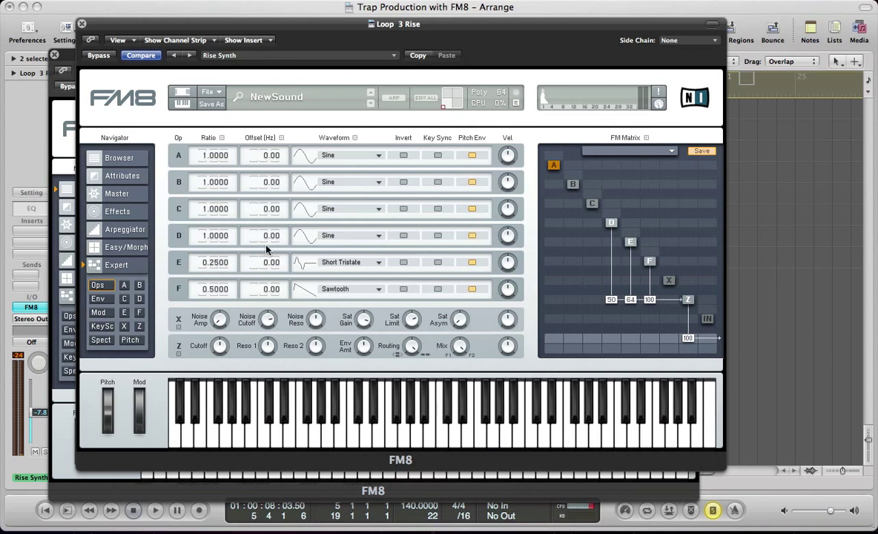
left_click(330, 236)
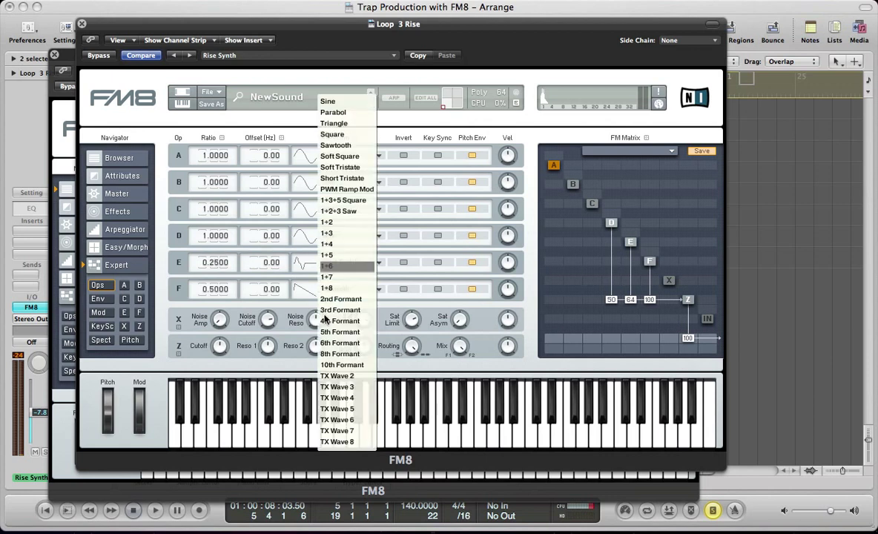
left_click(327, 135)
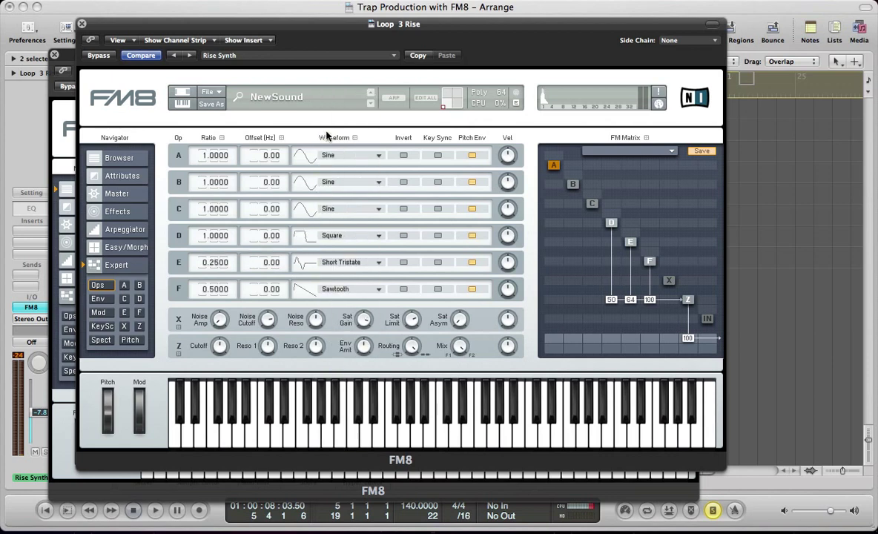
key("space")
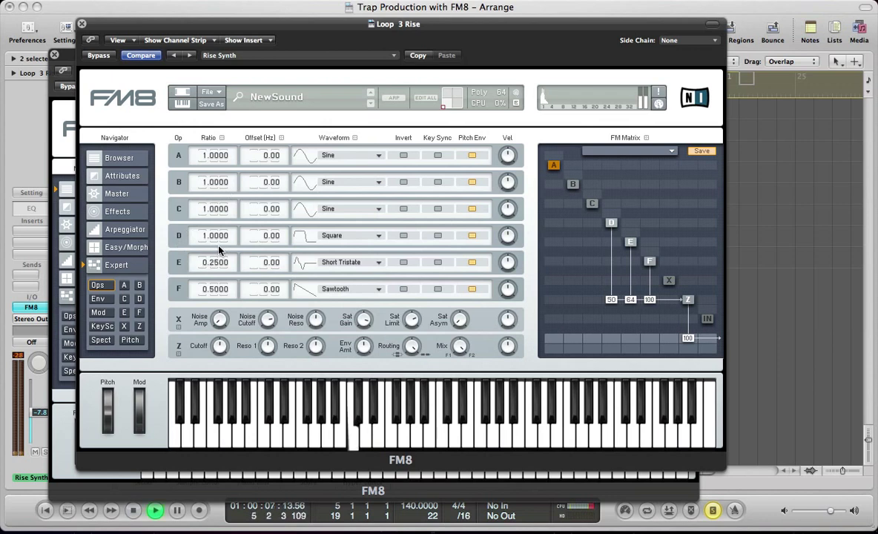
key("space")
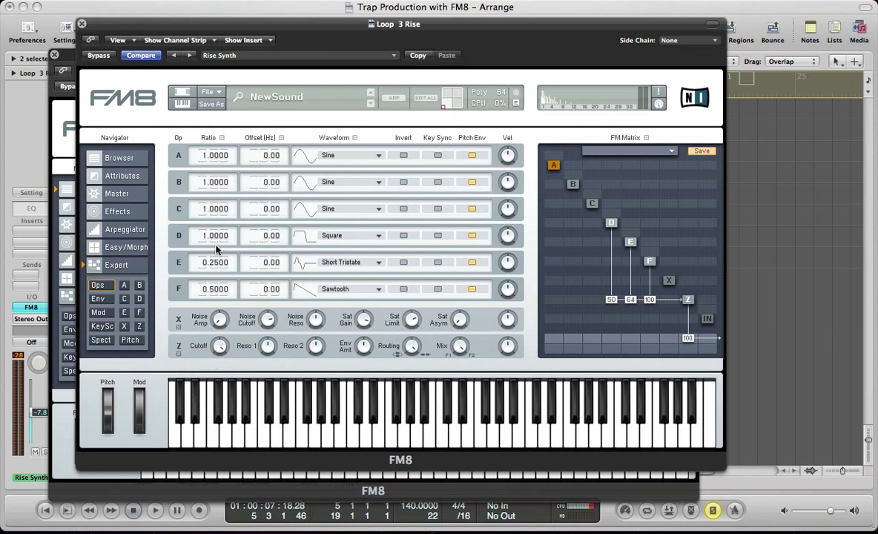
key("space")
Route operator C into Z at 66 and set its waveform to Parabol.
left_click_drag(595, 301, 599, 262)
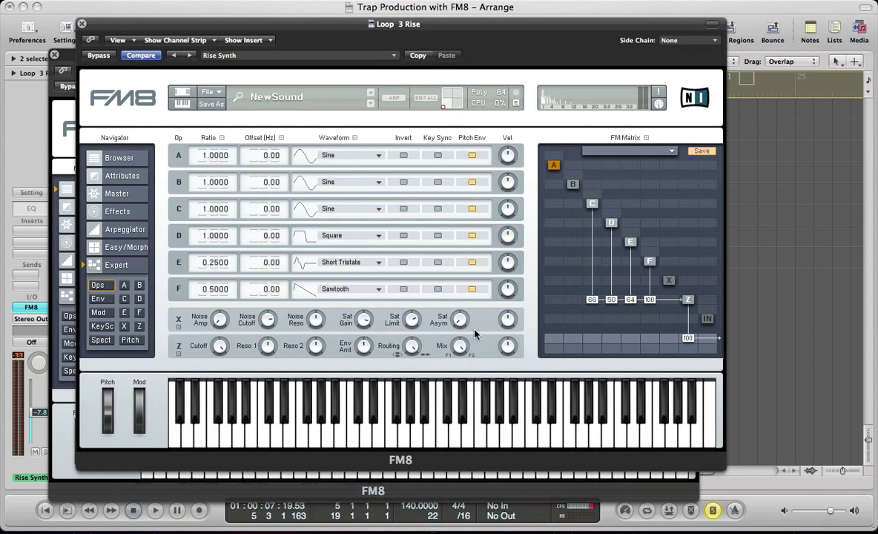
left_click(329, 210)
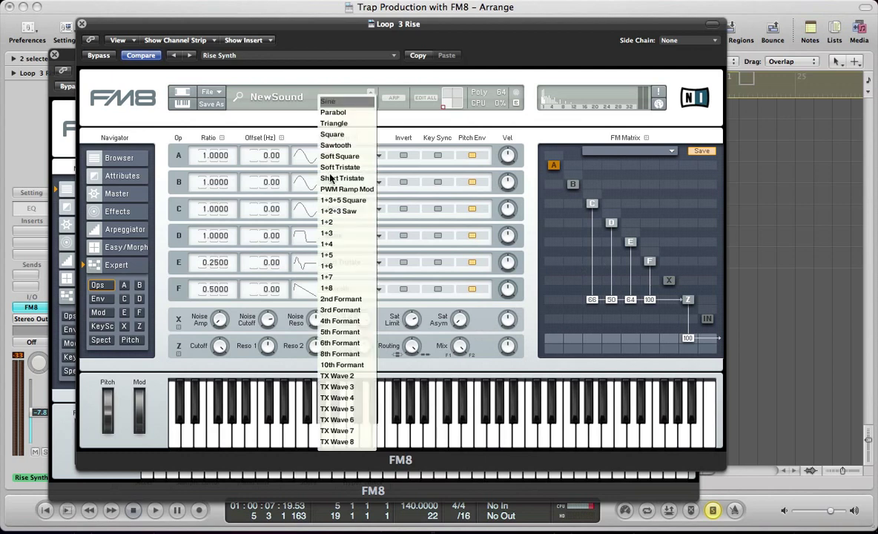
left_click(331, 111)
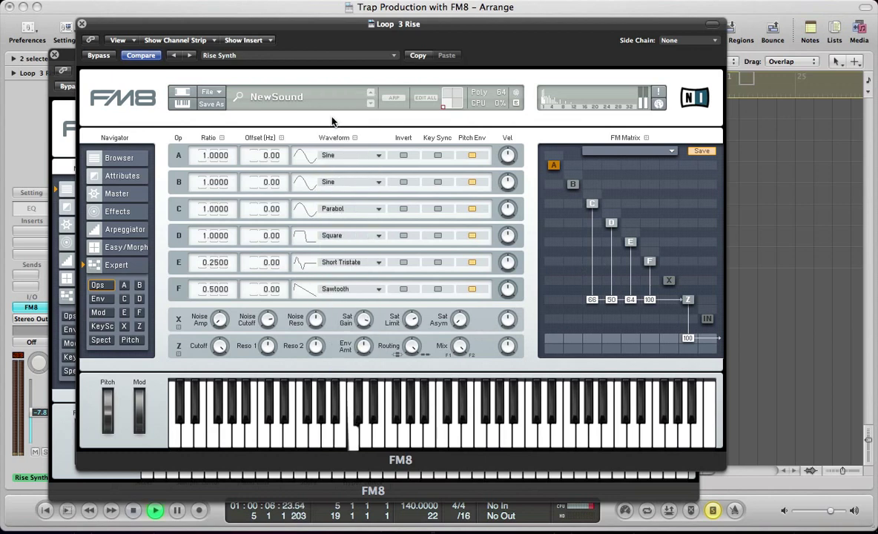
Set operator C's ratio to 1.5 after auditioning the sound.
double_click(209, 210)
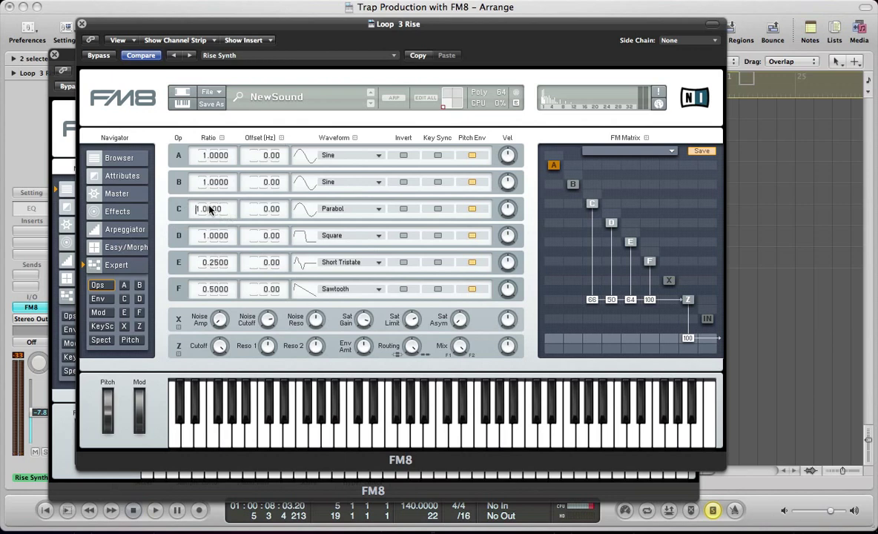
key("space")
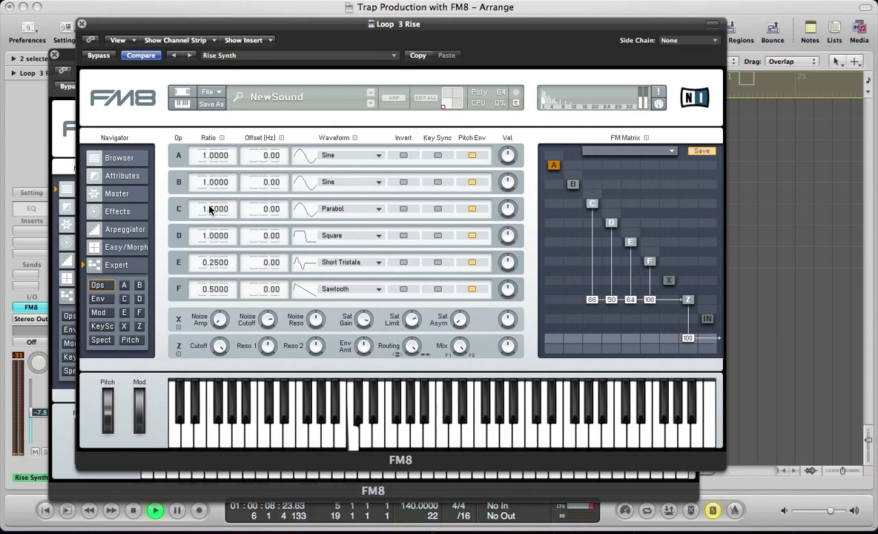
key("space")
type("1.5")
key("Return")
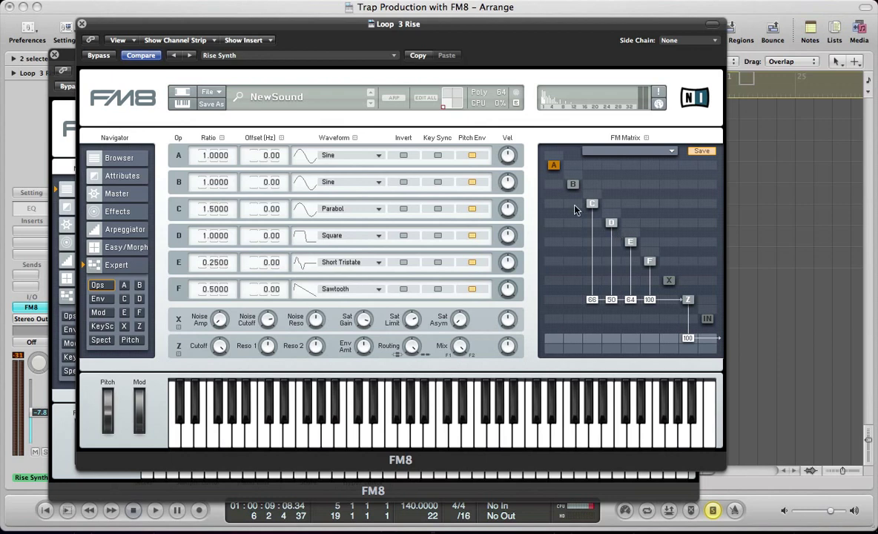
Make operator C modulate D at 11, E at 9 and F at 14 in the FM matrix.
key("space")
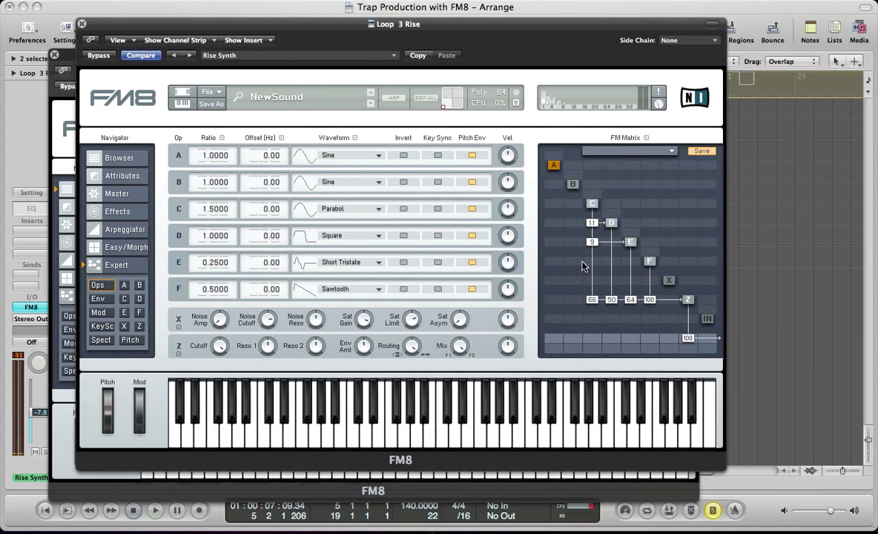
left_click_drag(590, 264, 600, 258)
scroll(601, 258, "up", 1)
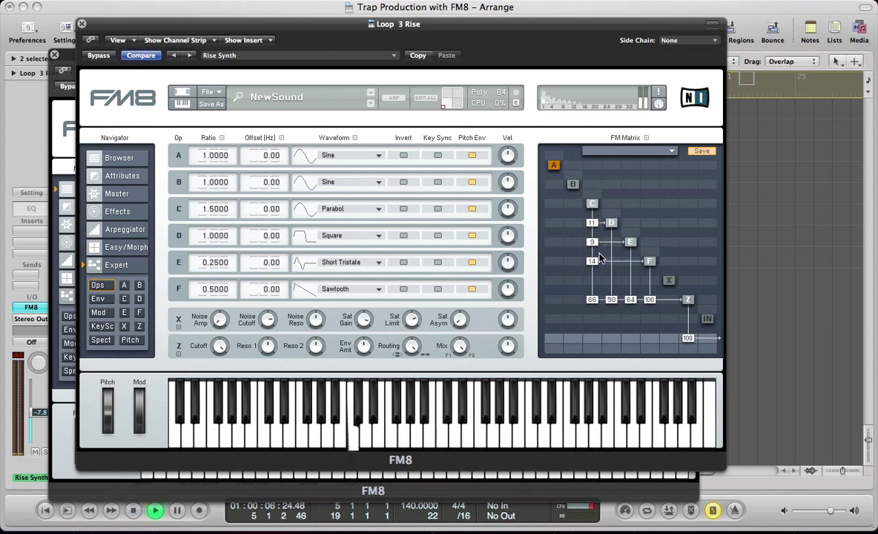
Add self-feedback of 22 on operators C and D and 19 on E, and play back the sound.
key("space")
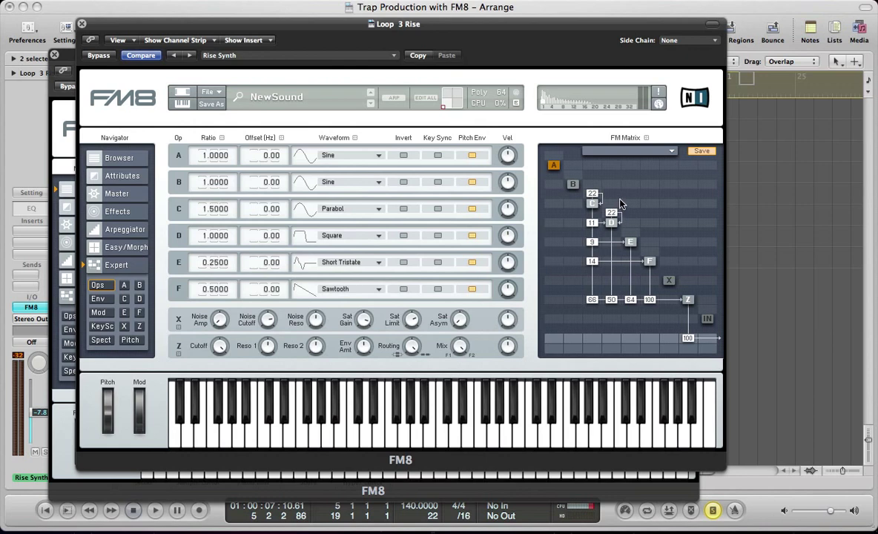
key("space")
left_click_drag(631, 234, 637, 219)
key("space")
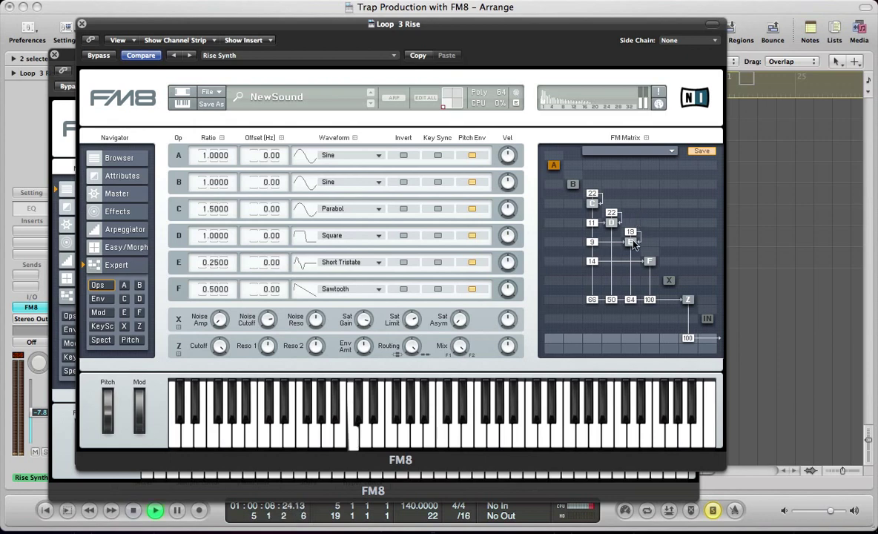
Add self-feedback of 19 on operator F in the FM matrix and play back the sound.
key("space")
left_click_drag(652, 254, 657, 241)
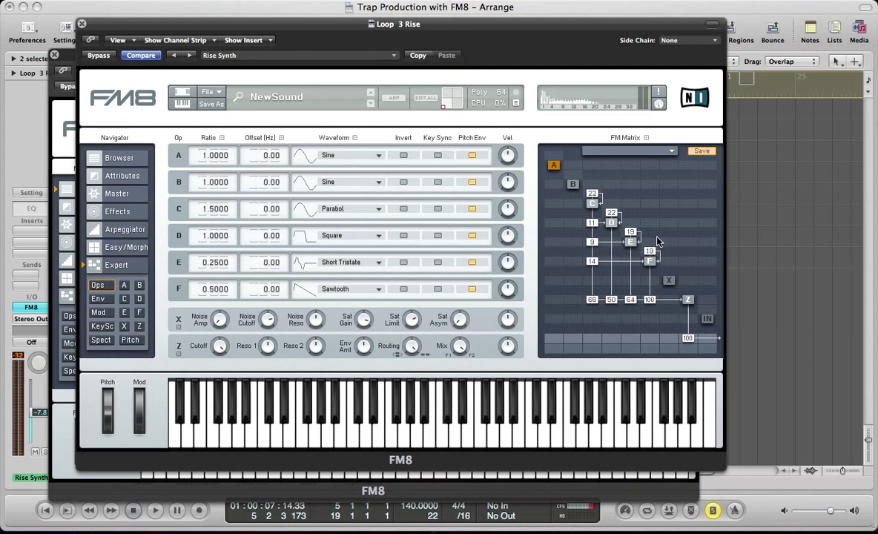
key("space")
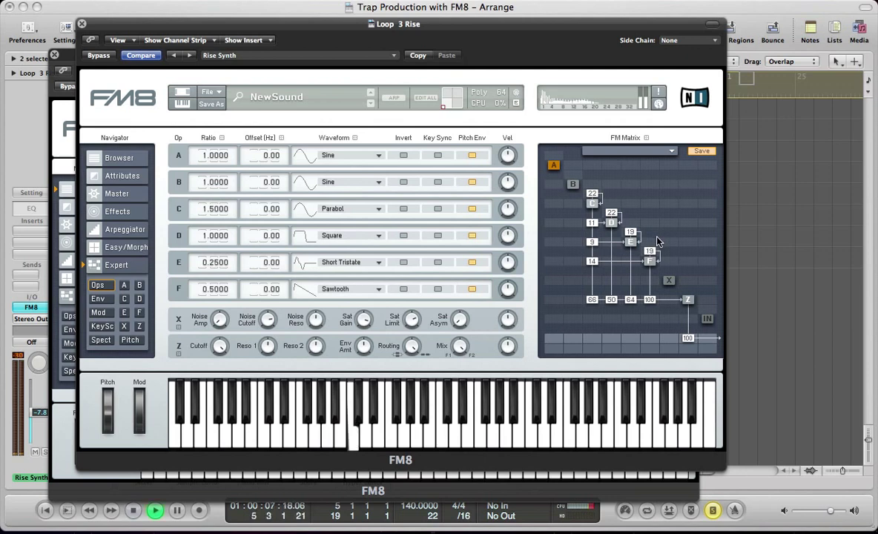
In the master settings, enable mono polyphony, set unison detune to 72 and unison pan to 100, and audition the result.
left_click(115, 193)
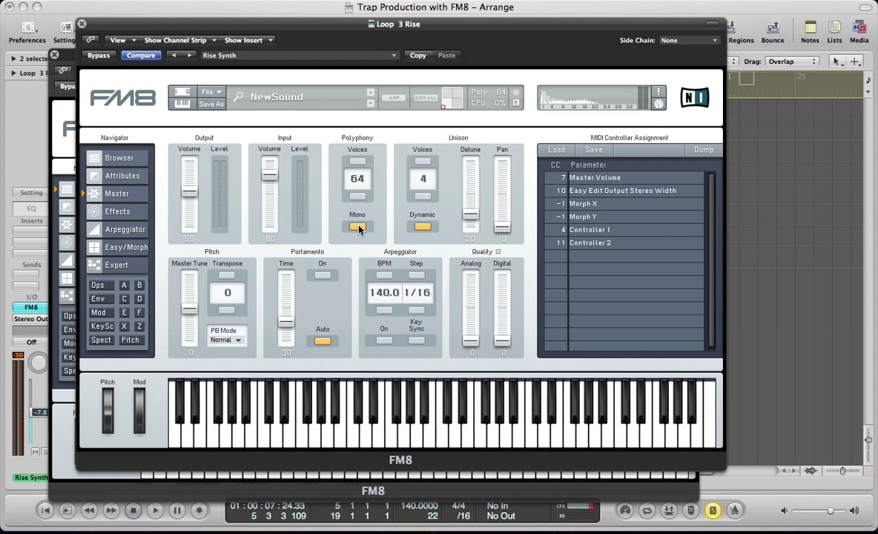
left_click_drag(470, 215, 477, 182)
left_click_drag(502, 226, 505, 146)
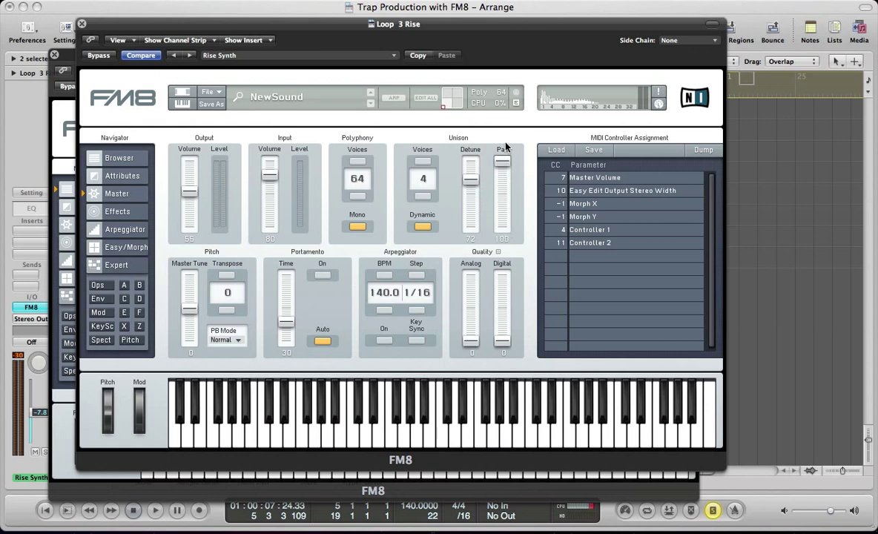
key("space")
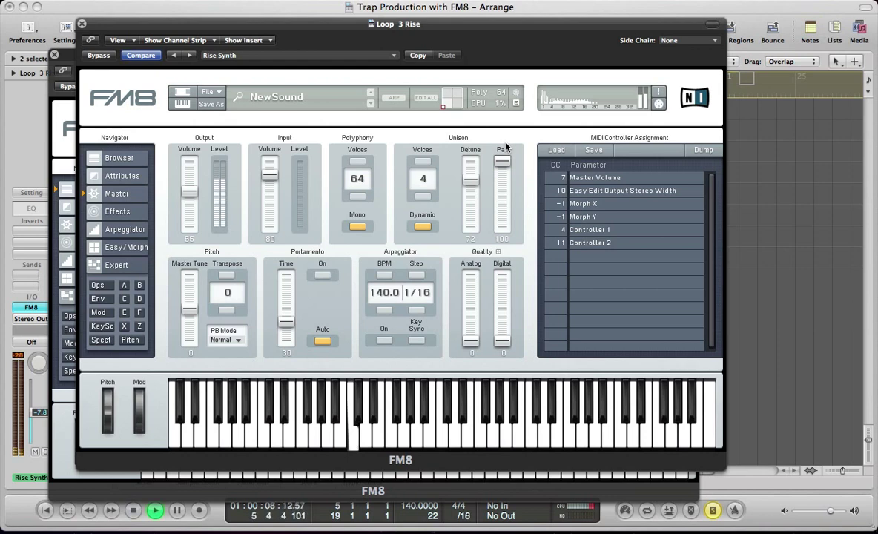
key("space")
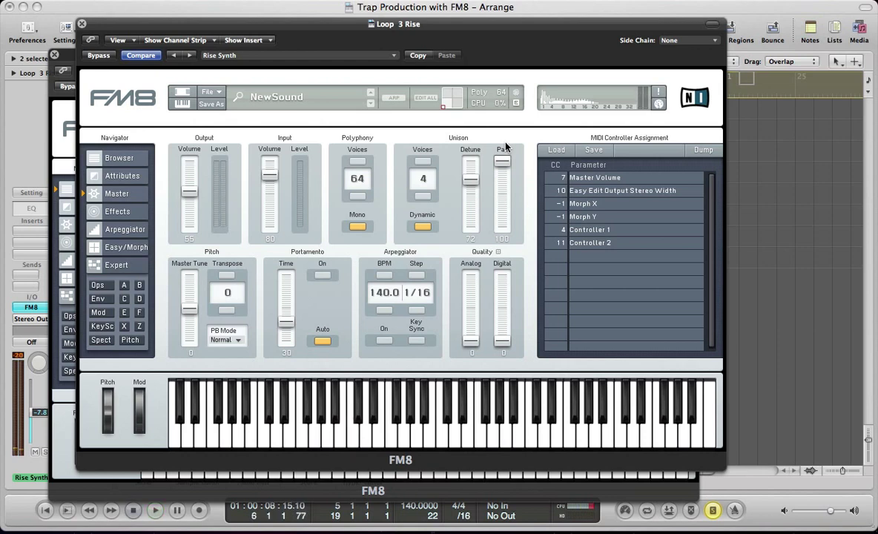
Set the analog quality to 85 and the digital quality to 60, and play back the sound.
left_click_drag(470, 340, 477, 264)
left_click_drag(501, 345, 502, 293)
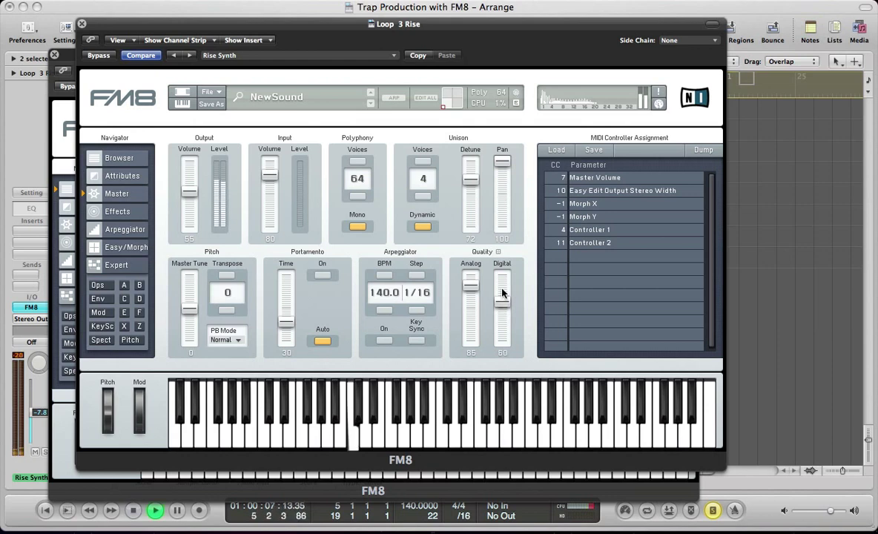
key("space")
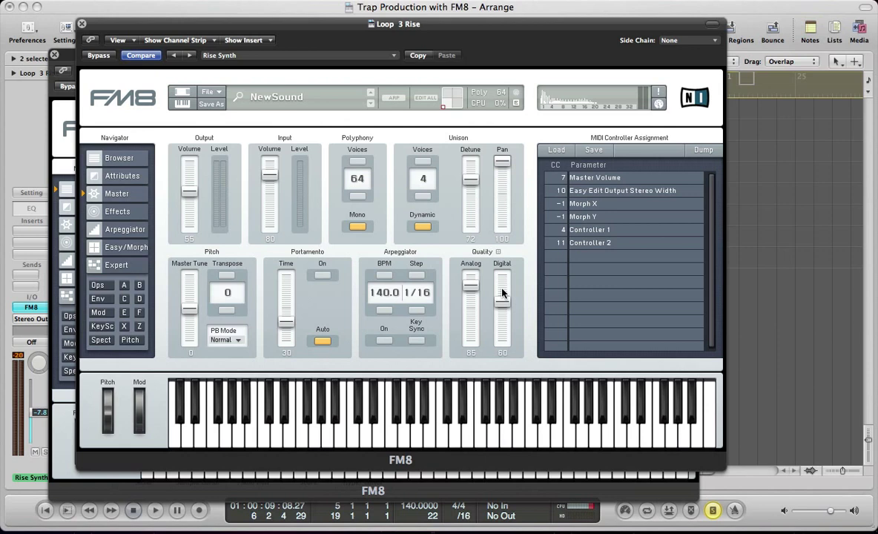
Link the envelopes of operators C, D, E and F and turn on tempo sync for them.
left_click(101, 299)
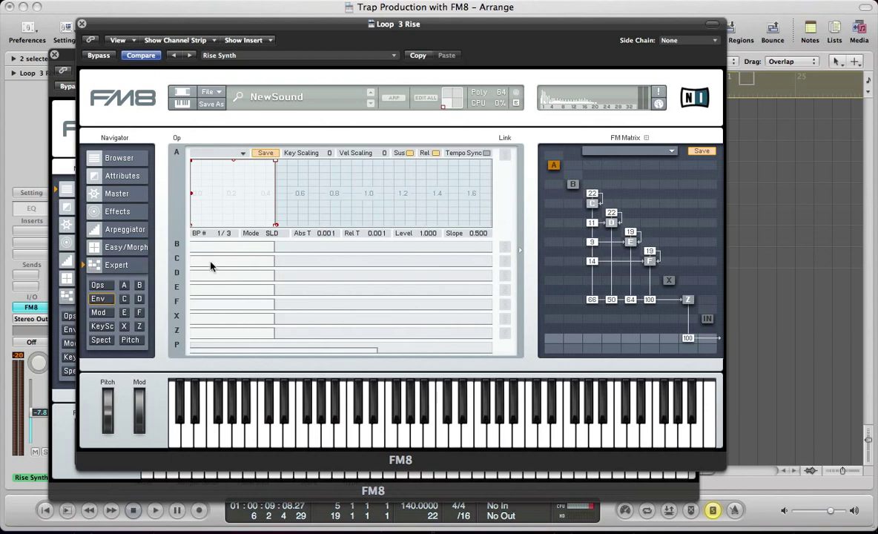
left_click(393, 258)
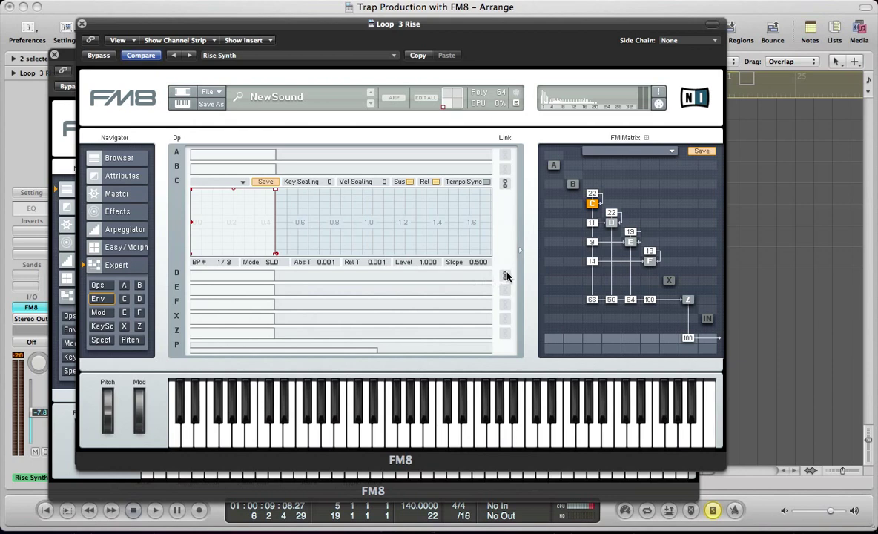
left_click(505, 304)
left_click(486, 183)
left_click(425, 274)
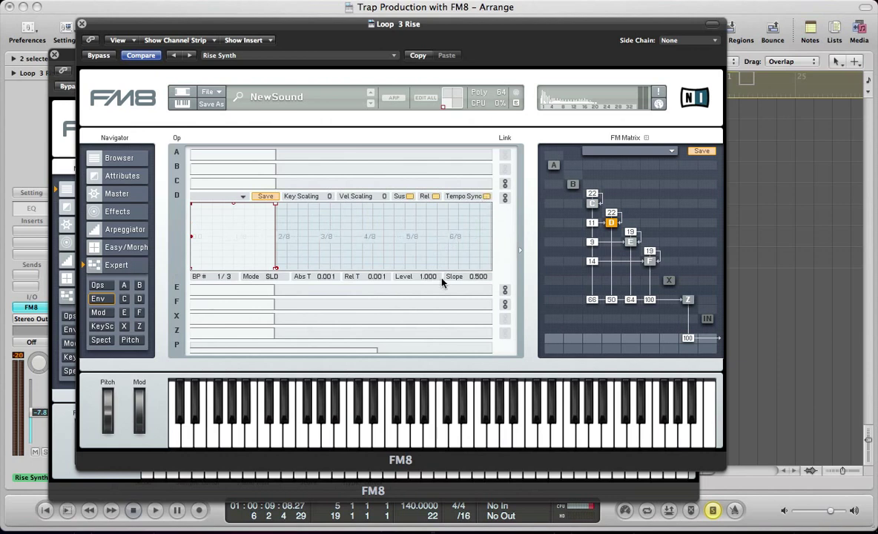
left_click(444, 289)
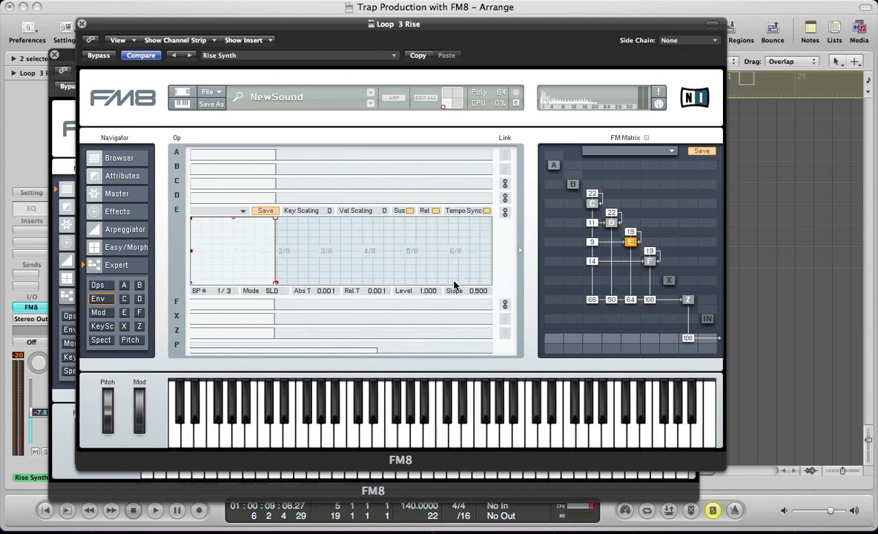
left_click(457, 304)
left_click(486, 226)
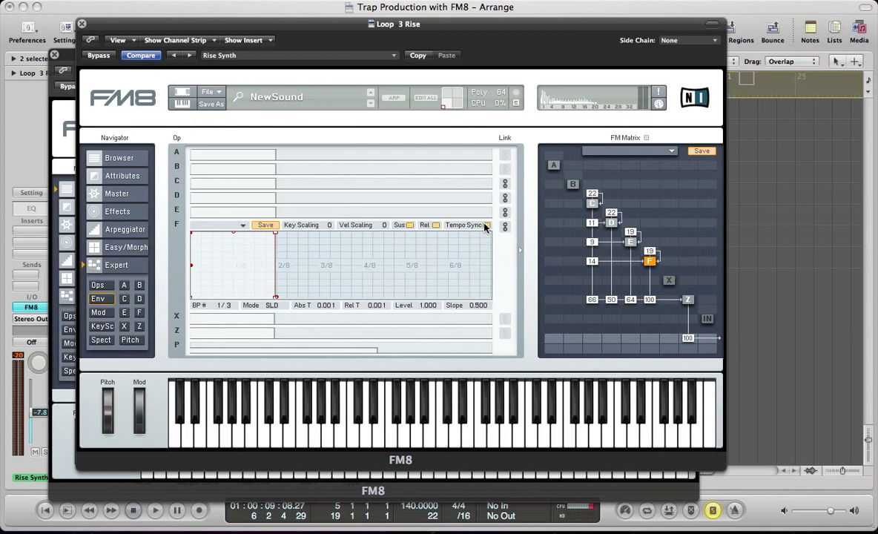
Load the Pattern Loop preset into operator F's envelope, move its loop end to 2.000, and check the linked E, D and C envelopes.
left_click(215, 225)
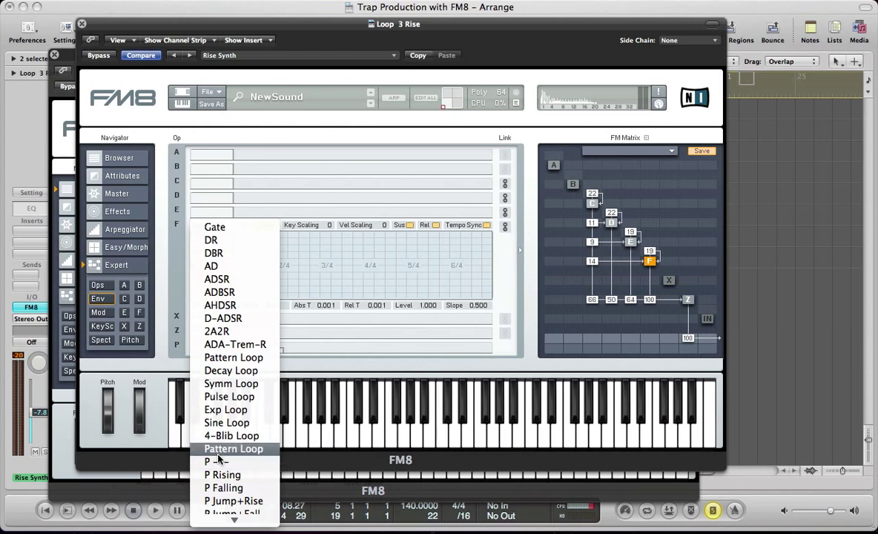
left_click(218, 452)
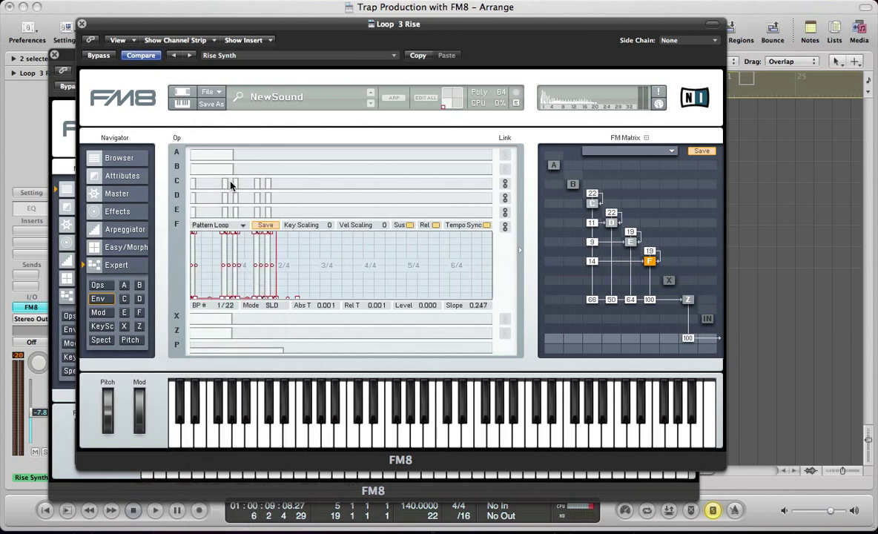
left_click_drag(198, 259, 244, 248)
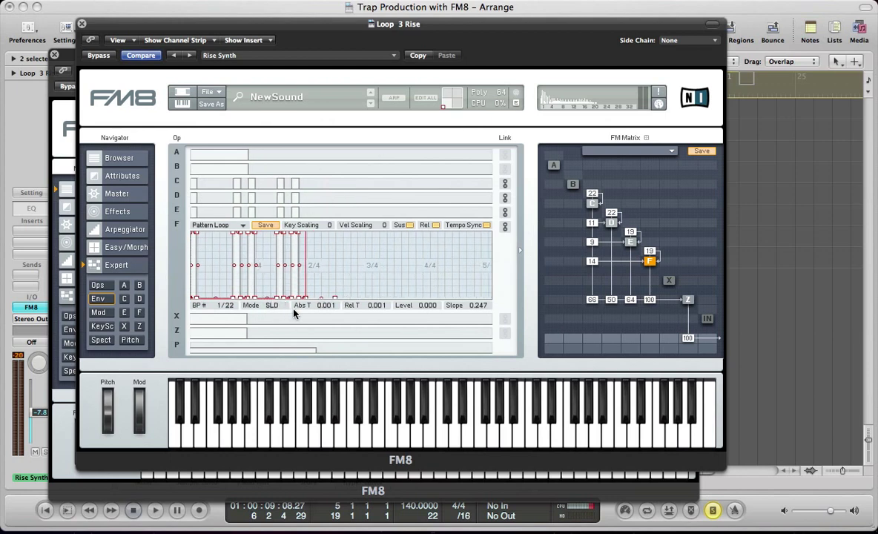
left_click_drag(306, 298, 422, 320)
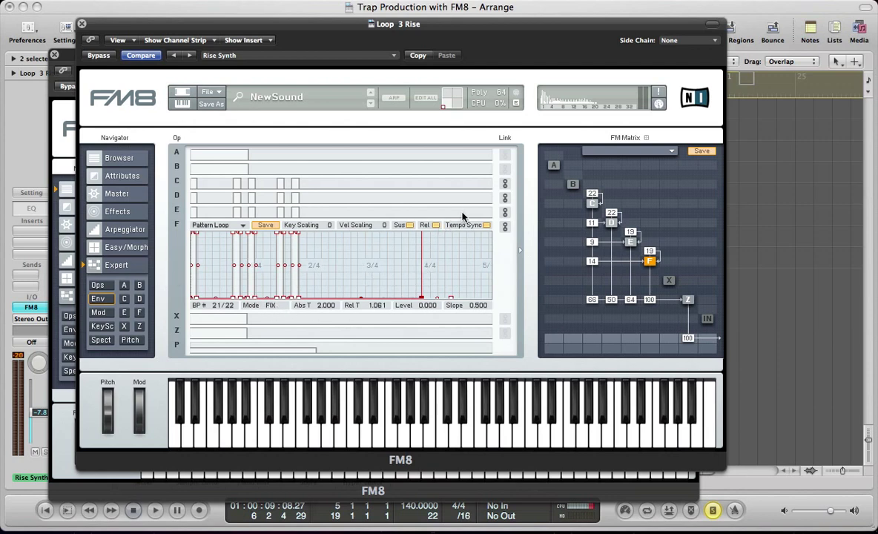
left_click(396, 215)
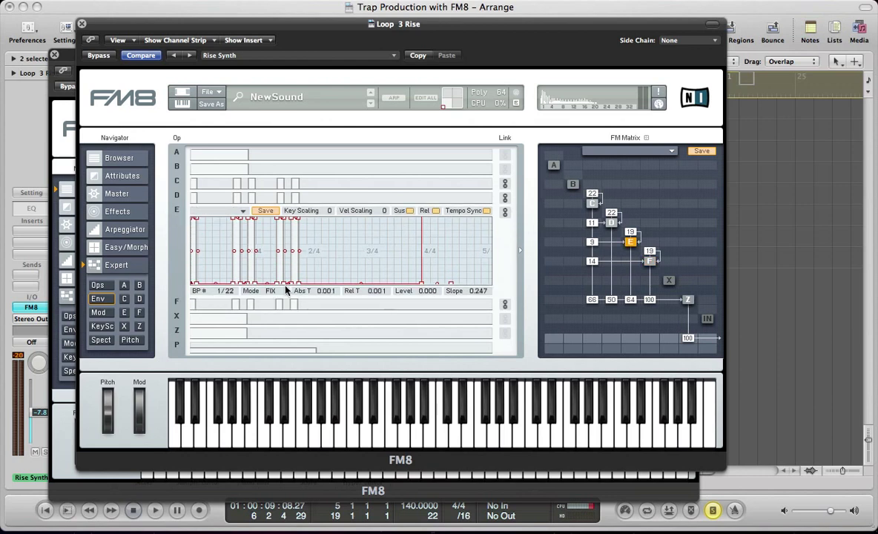
left_click(272, 195)
left_click(299, 185)
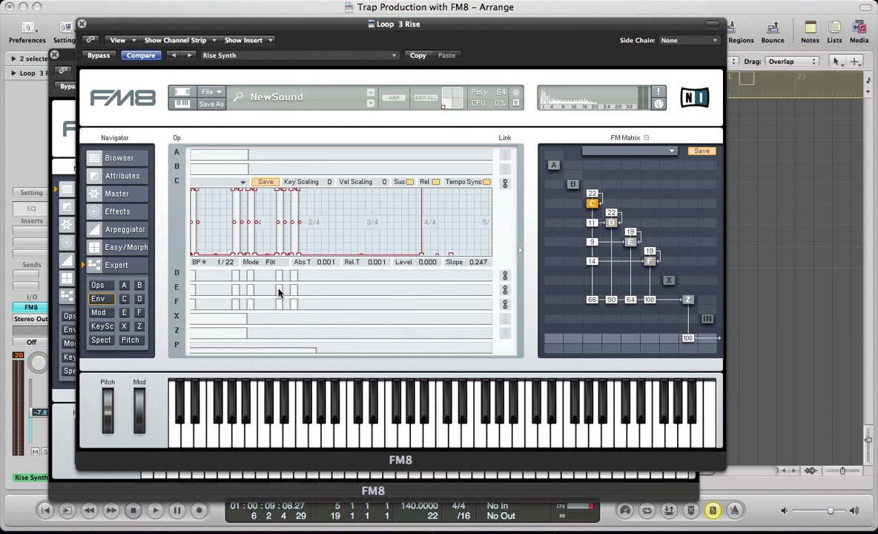
left_click(284, 304)
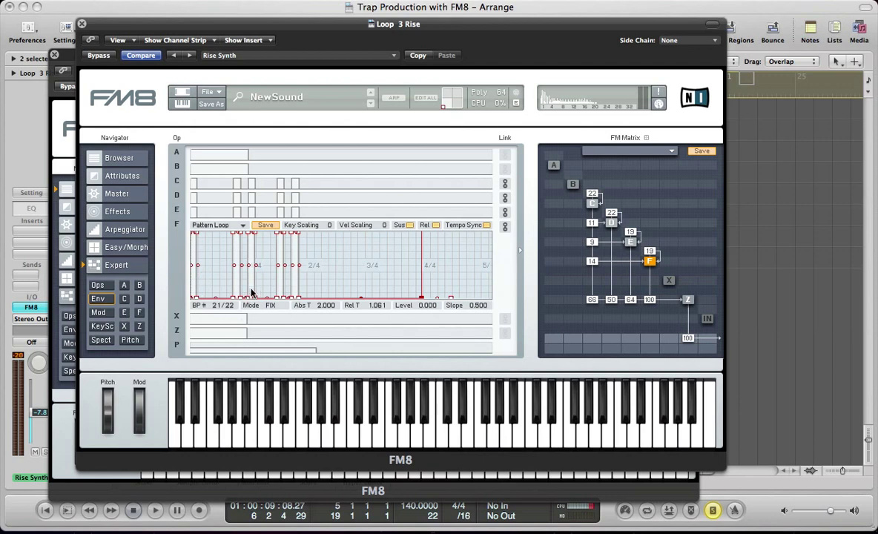
Move the last pulse of operator F's envelope so it rises at about 1.687 and falls at about 1.812.
left_click(298, 298)
left_click_drag(298, 298, 391, 298)
left_click_drag(291, 232, 396, 234)
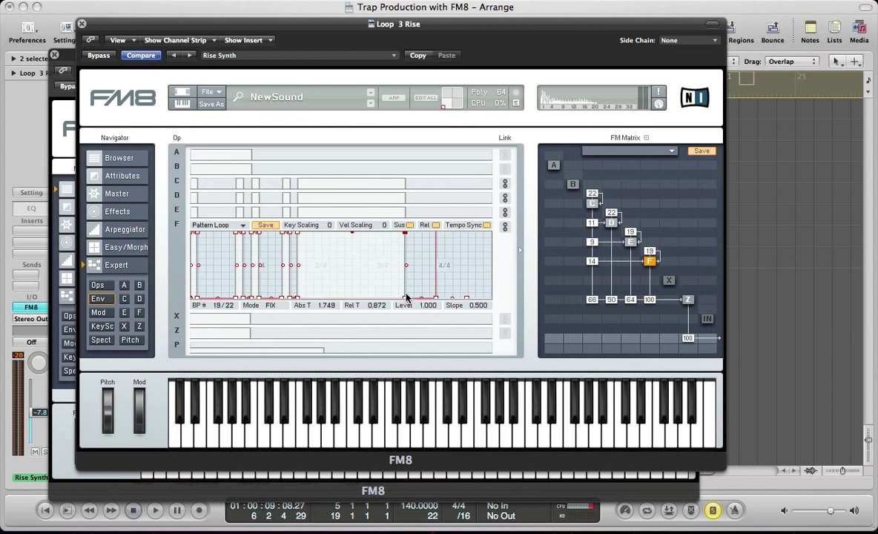
left_click_drag(406, 298, 414, 301)
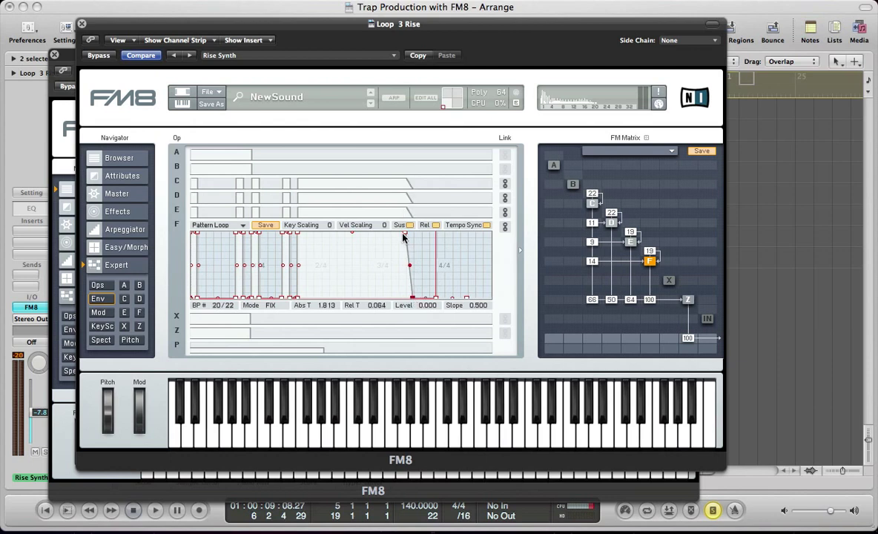
left_click_drag(404, 233, 412, 233)
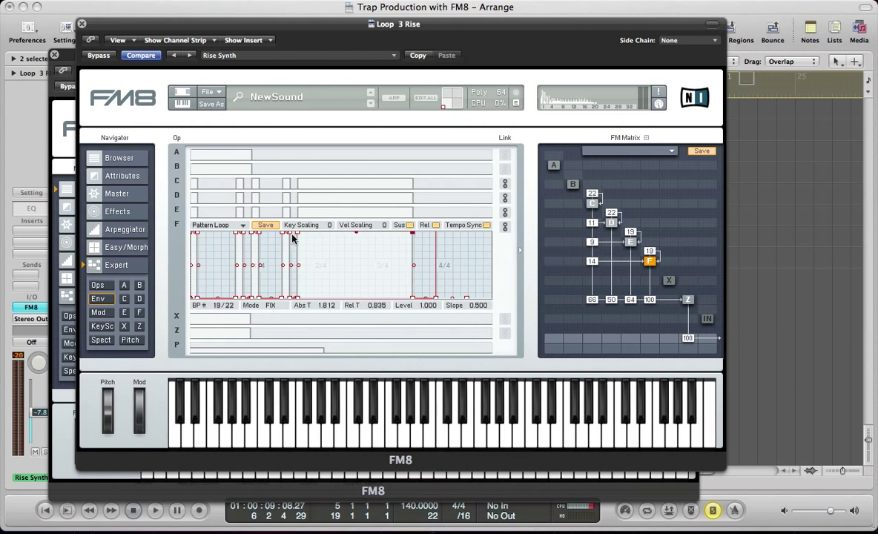
left_click_drag(293, 236, 384, 231)
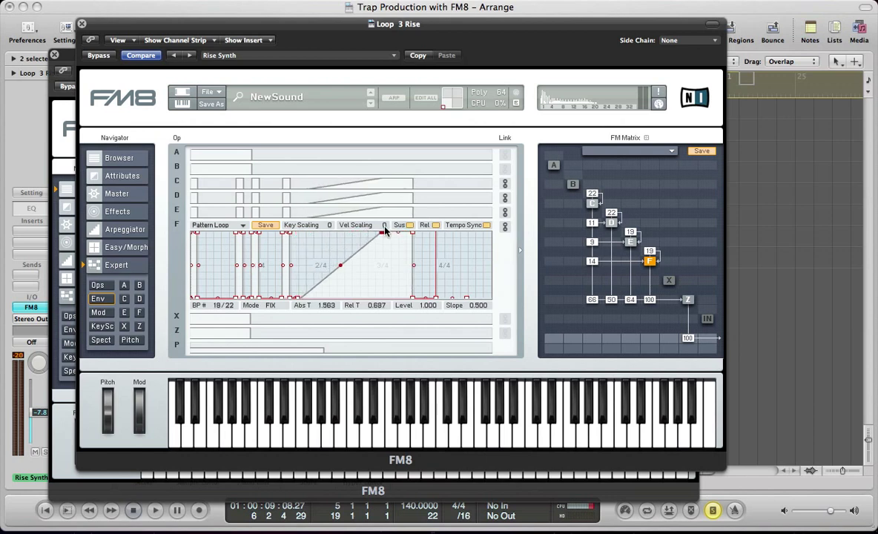
left_click_drag(299, 298, 382, 310)
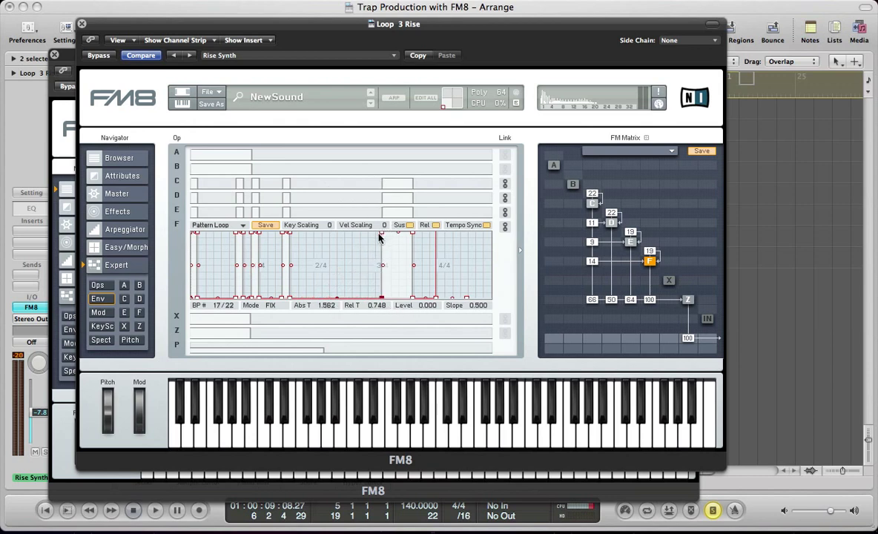
left_click_drag(380, 233, 397, 233)
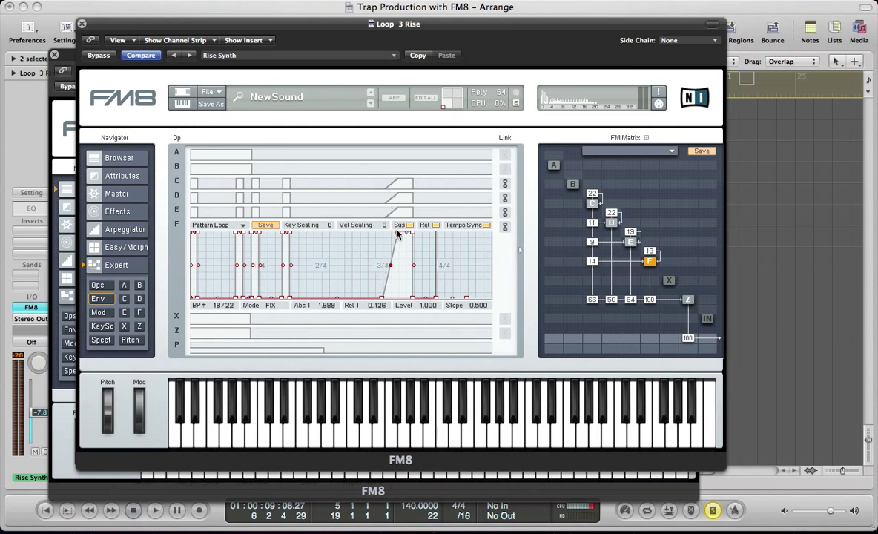
left_click_drag(384, 295, 397, 298)
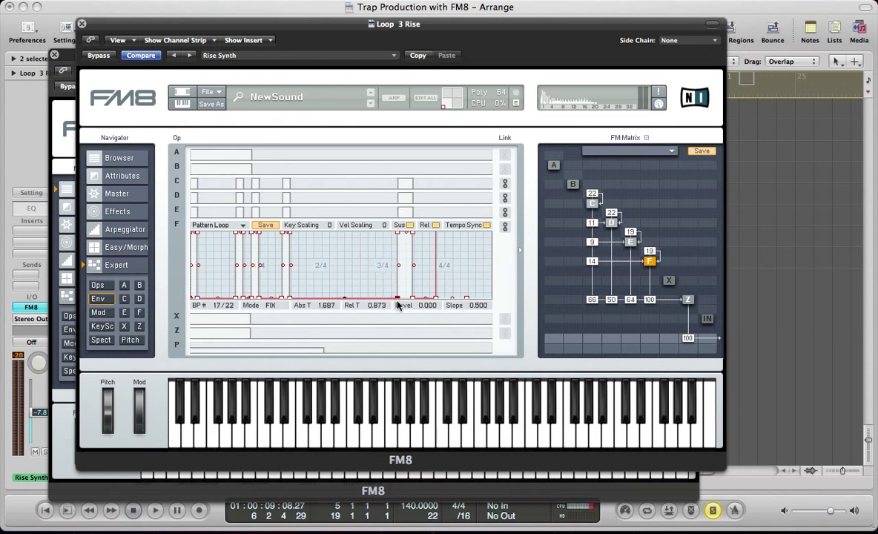
Move the fourth pulse of operator F's envelope to start at about 1.499, and shift the last pulse's start to about 1.718.
left_click_drag(290, 297, 386, 297)
left_click(290, 233)
left_click_drag(291, 234, 389, 235)
left_click(399, 233)
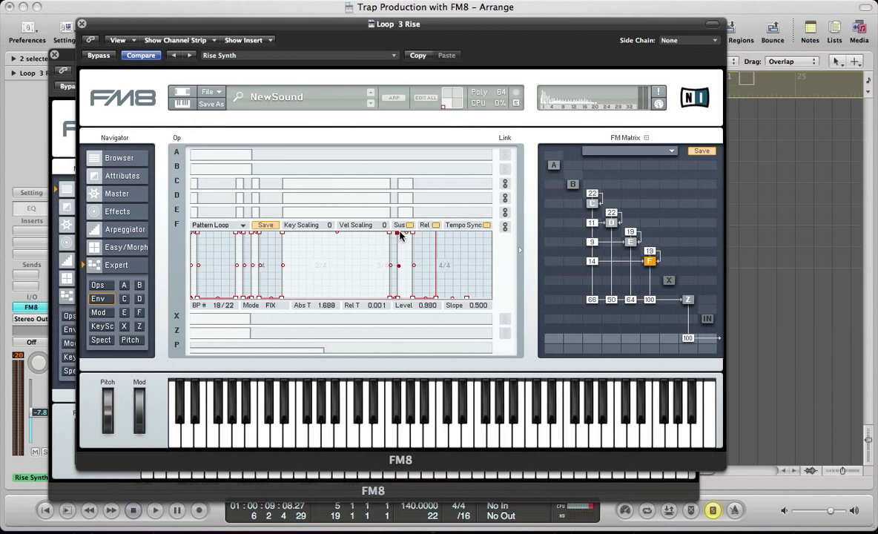
left_click(281, 234)
left_click_drag(281, 234, 374, 233)
left_click_drag(280, 297, 379, 310)
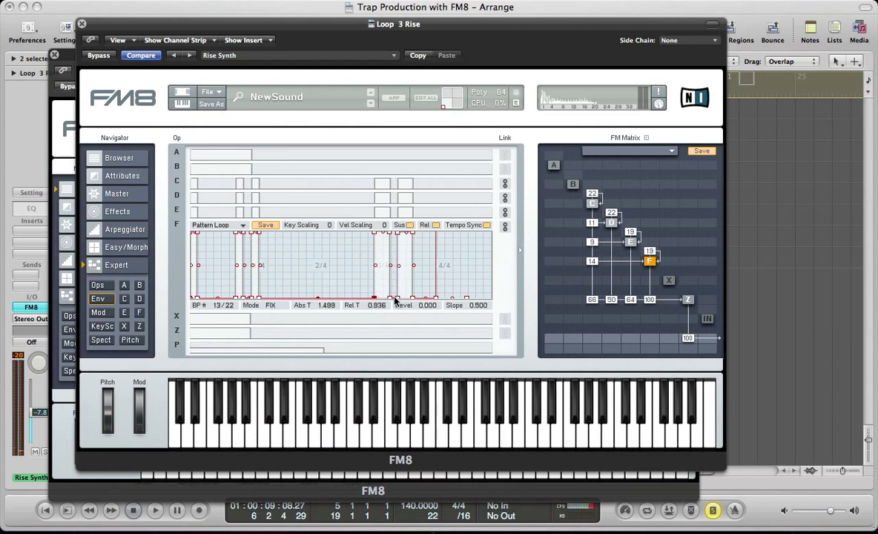
left_click_drag(354, 261, 443, 234)
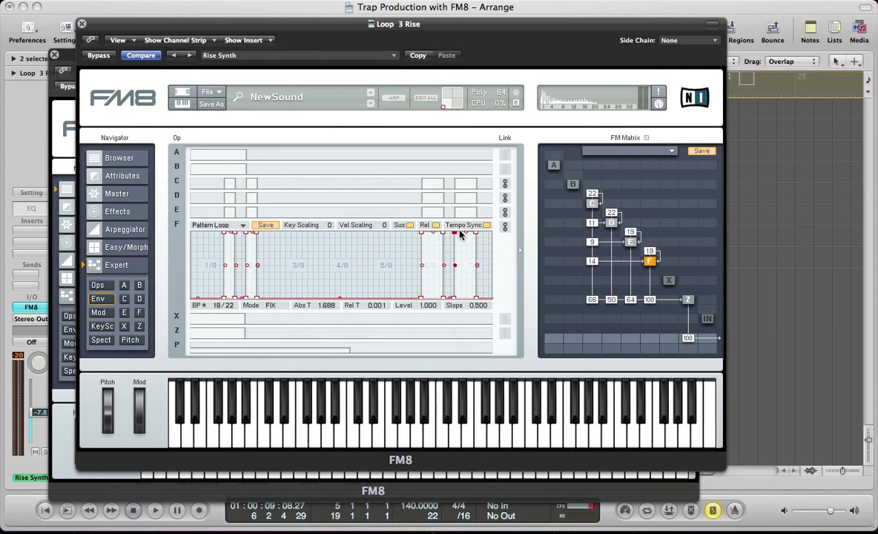
mouse_move(465, 298)
left_mouse_down()
mouse_move(452, 300)
mouse_move(459, 299)
left_mouse_up()
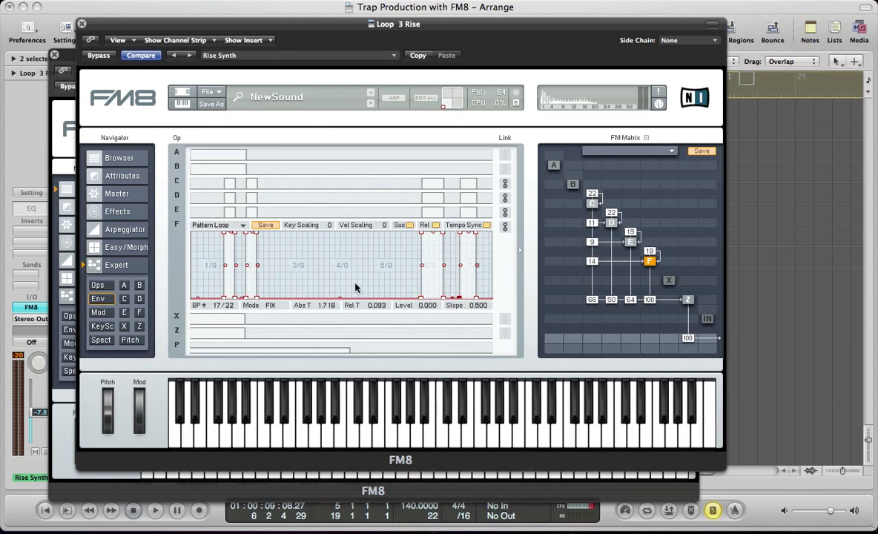
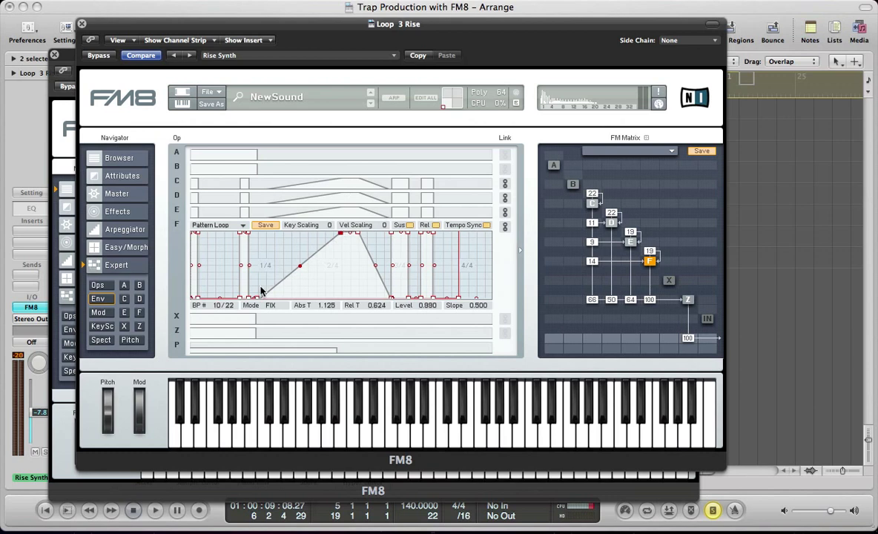
Move the third pulse of operator F's envelope to about 1.125–1.251 and the second pulse to about 0.750–0.938.
left_click(257, 297)
left_click_drag(257, 297, 358, 297)
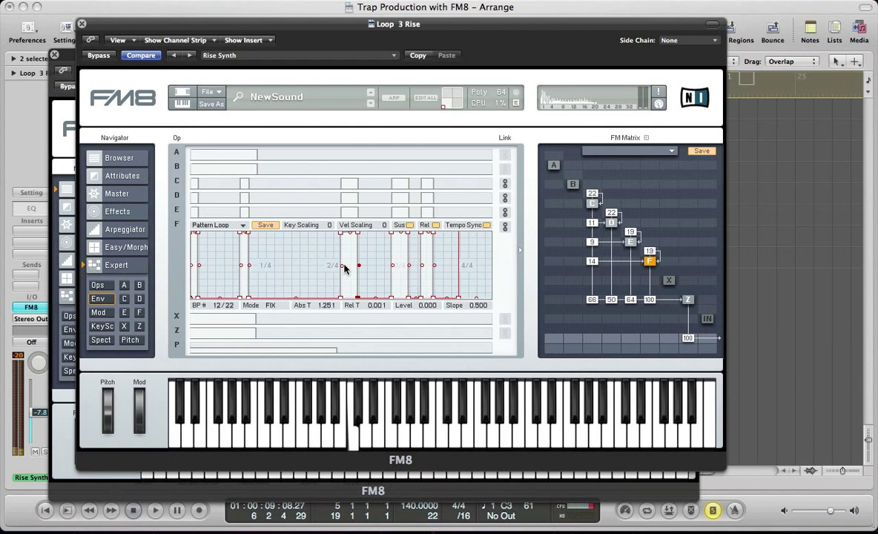
left_click(249, 299)
left_click_drag(250, 300, 319, 312)
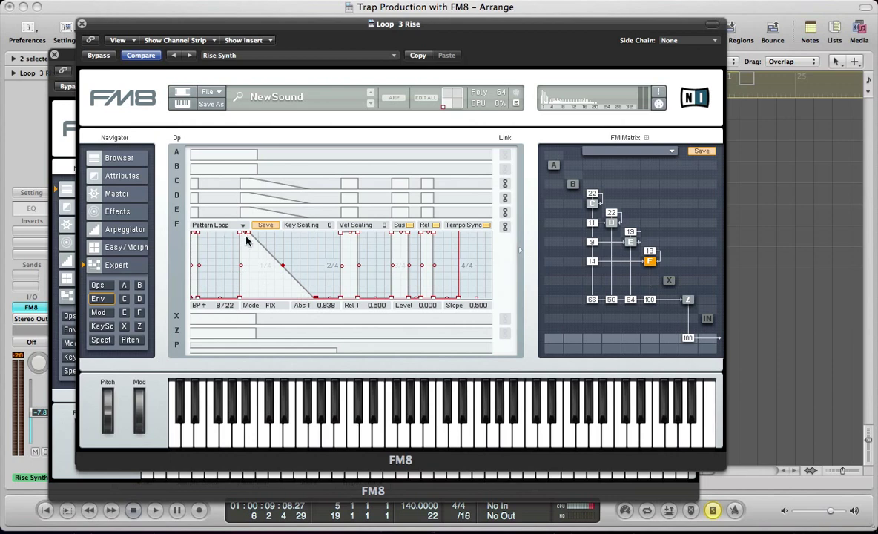
left_click_drag(240, 232, 295, 231)
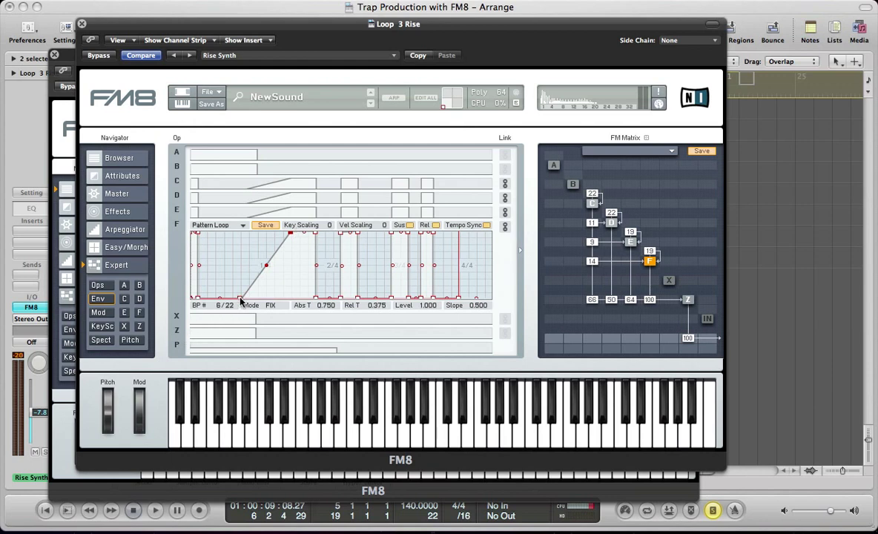
left_click_drag(240, 297, 293, 299)
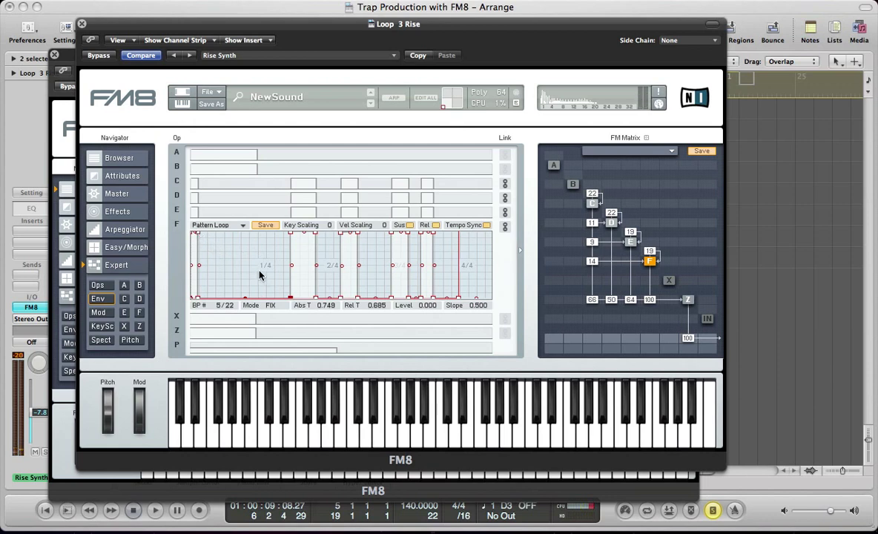
Extend the first pulse of operator F's envelope to about 0.374, falling to zero at about 0.438 with a slope of 0.240.
left_click_drag(190, 281, 238, 301)
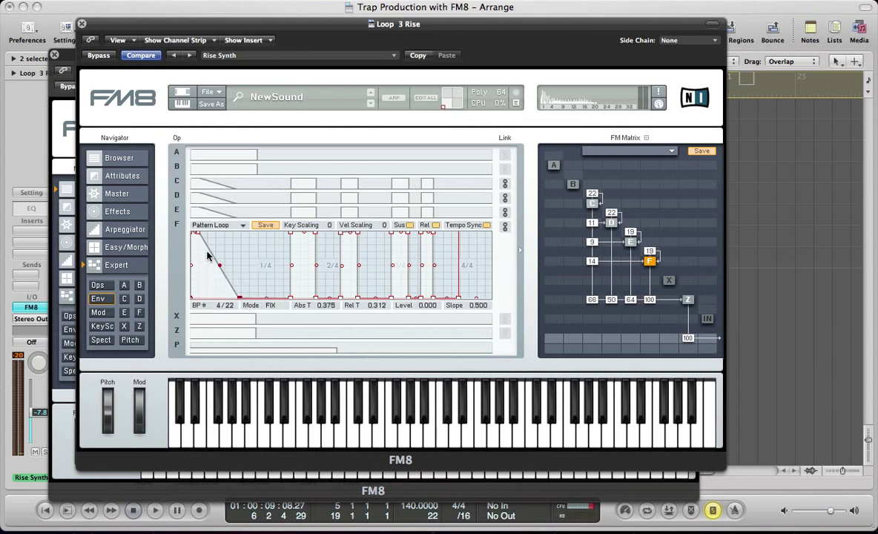
left_click_drag(192, 233, 240, 232)
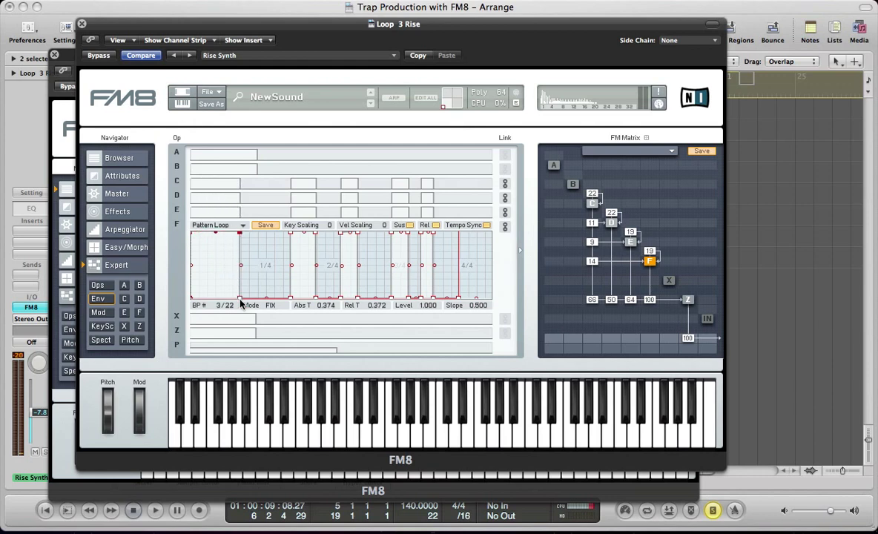
left_click_drag(240, 297, 249, 298)
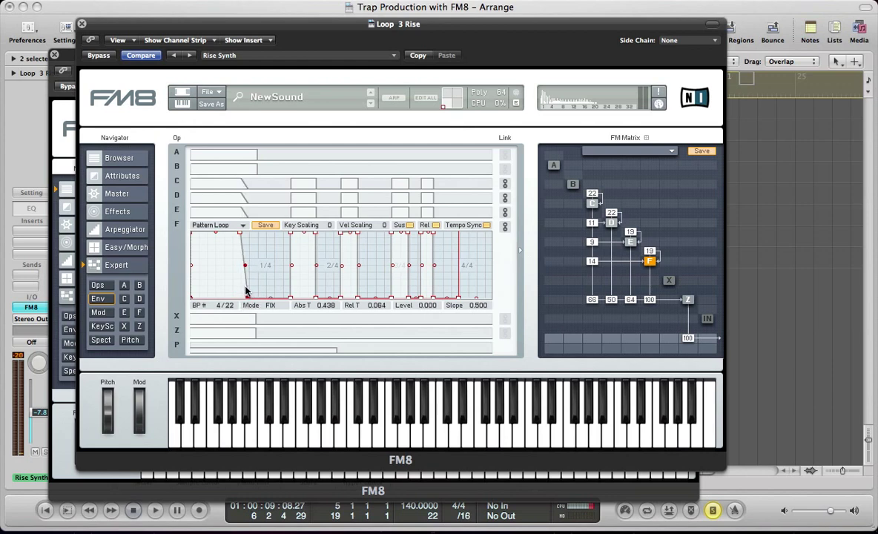
left_click_drag(245, 269, 252, 281)
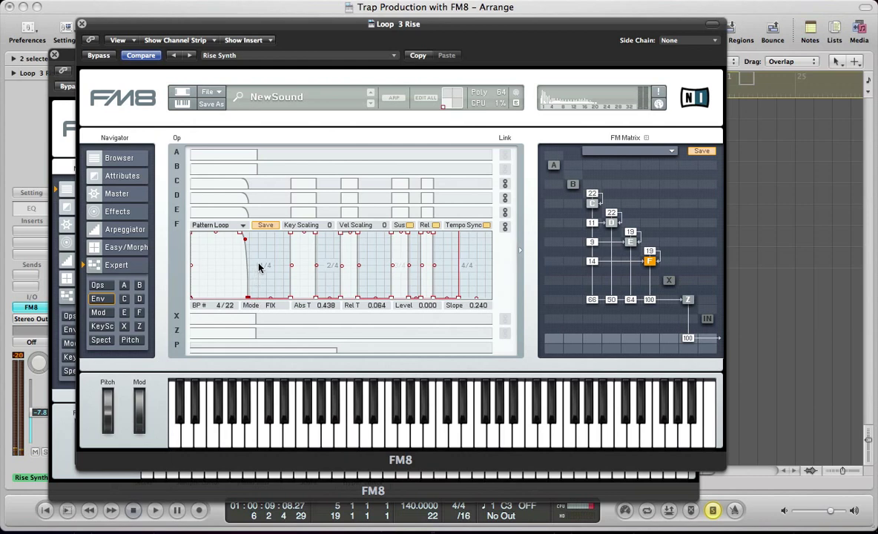
Add breakpoints after operator F's first envelope pulse and shape them into a full-level pulse from about 0.500 to 0.624.
double_click(257, 264)
double_click(267, 266)
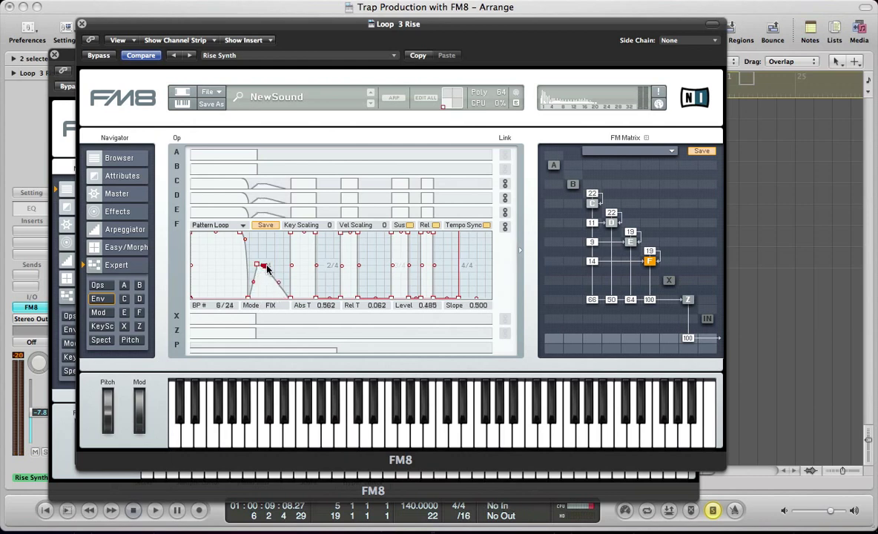
double_click(273, 275)
double_click(250, 284)
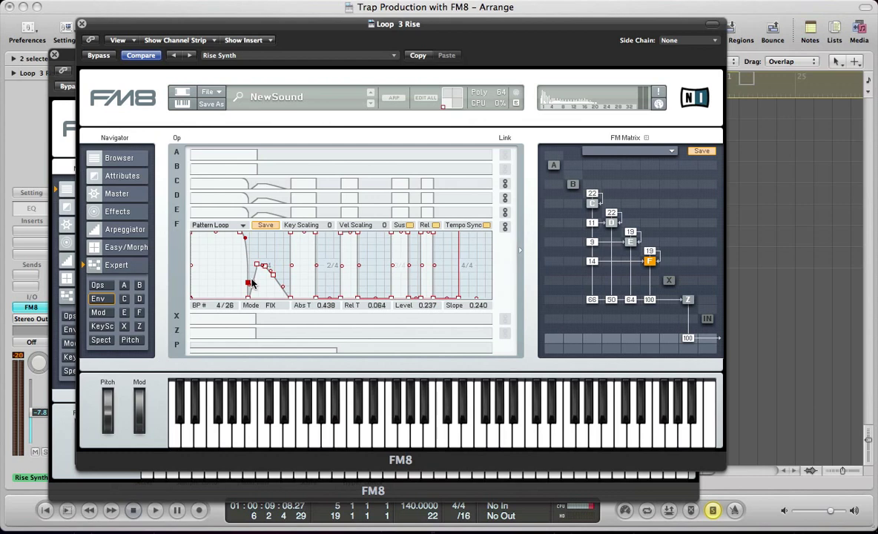
double_click(256, 272)
left_click_drag(256, 272, 255, 223)
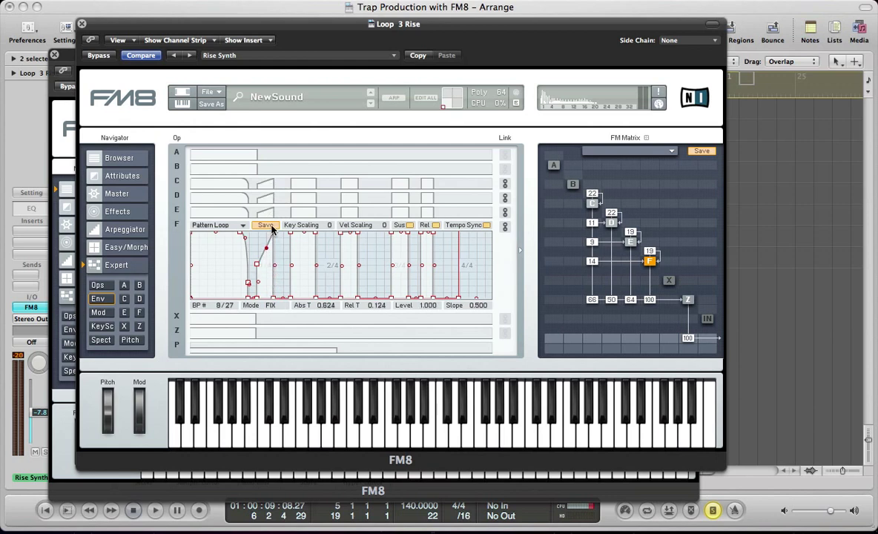
left_click(257, 265)
left_click_drag(257, 266, 261, 228)
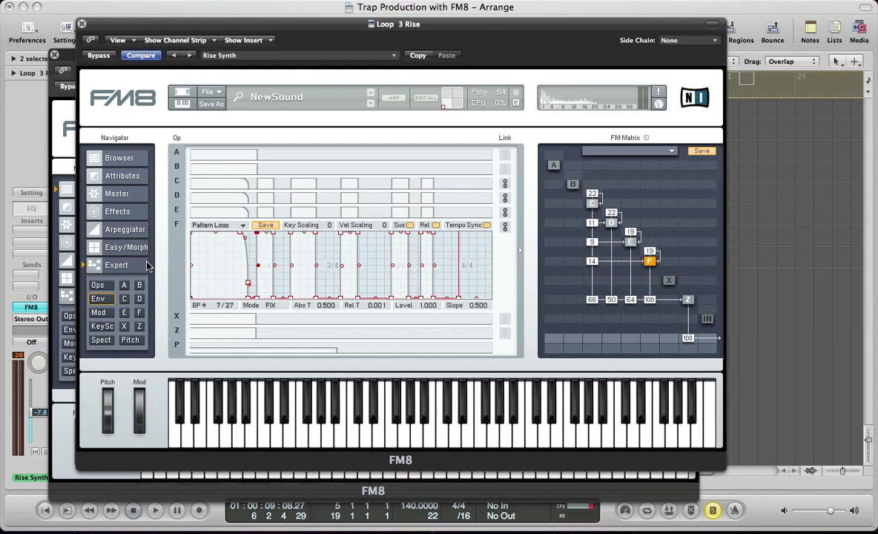
Set the master pitch transpose to 24.
left_click(119, 199)
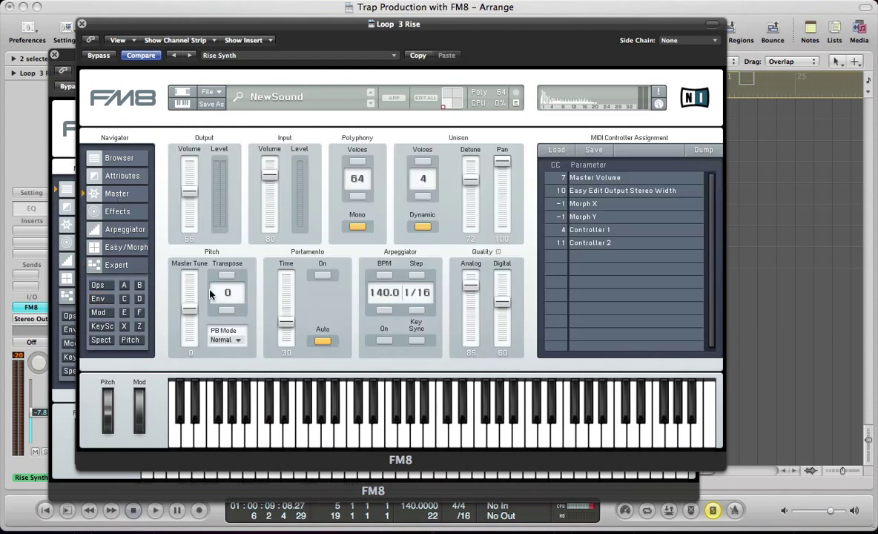
left_click_drag(229, 294, 237, 112)
Enable Shelving EQ with a gentle high-shelf boost and Peak EQ with both bands raised in the mids and highs, and audition the sound.
left_click(117, 212)
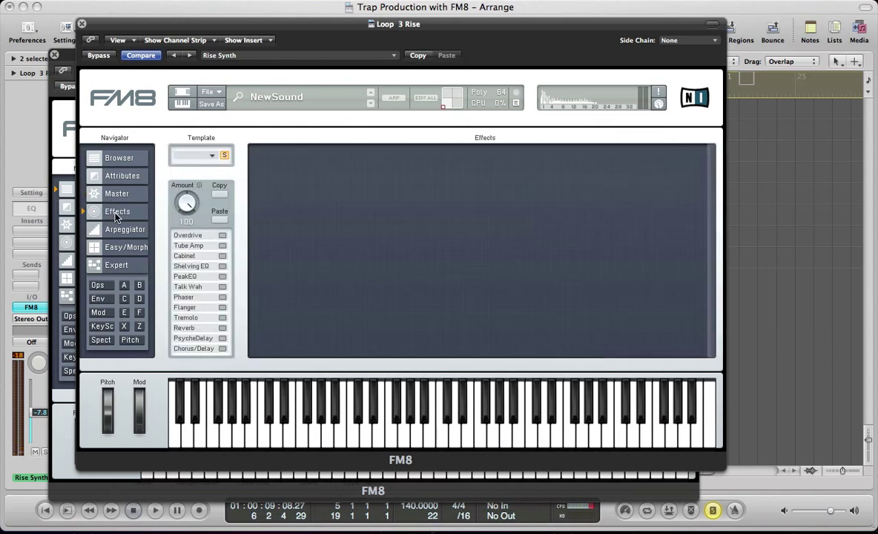
left_click(222, 267)
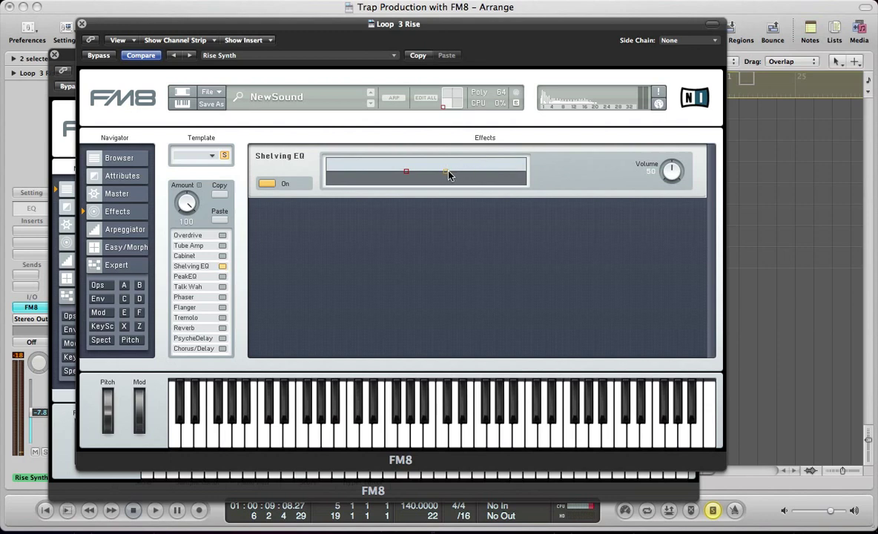
left_click_drag(447, 171, 464, 167)
left_click(221, 275)
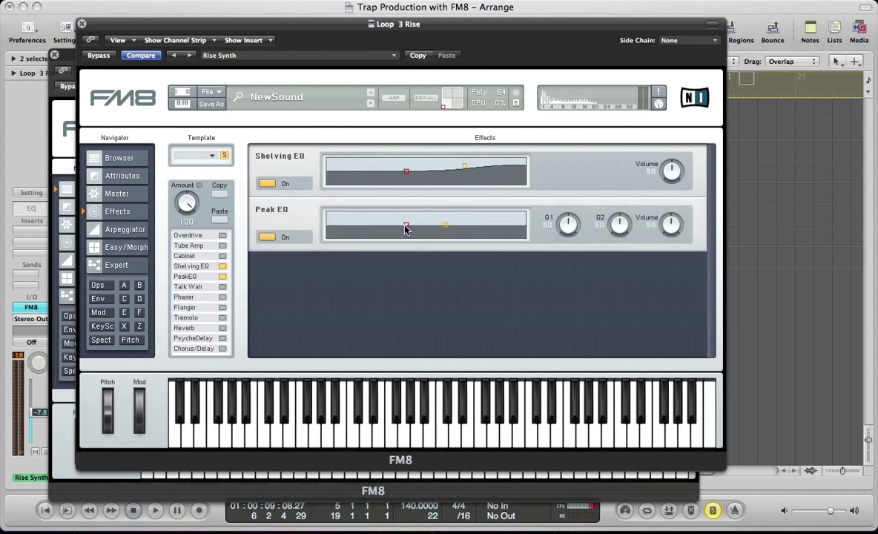
left_click_drag(406, 225, 501, 221)
key("space")
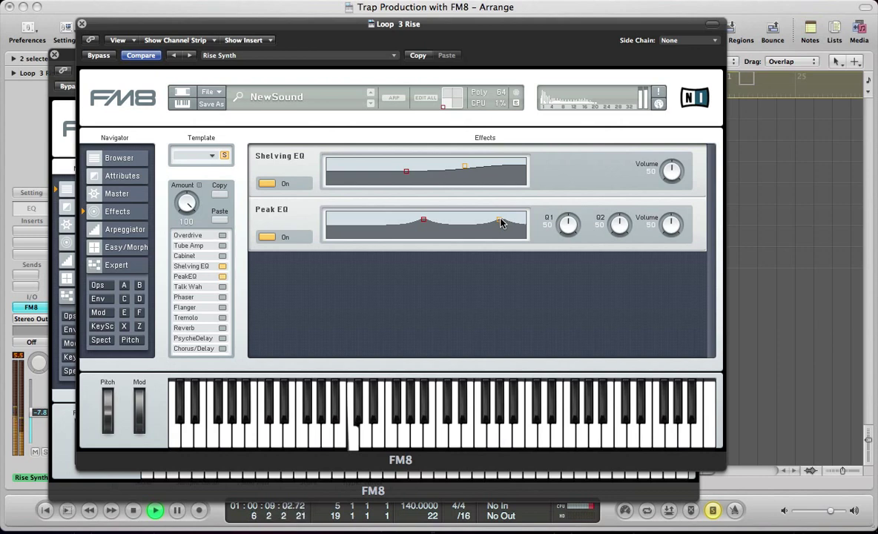
key("space")
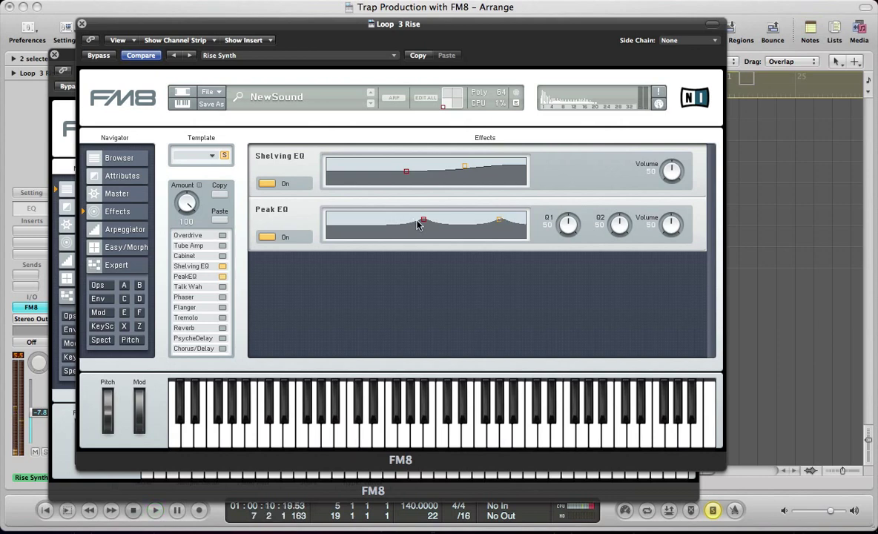
Enable the Reverb effect with brightness 100 and dry/wet 30, and audition the sound.
left_click(222, 328)
key("space")
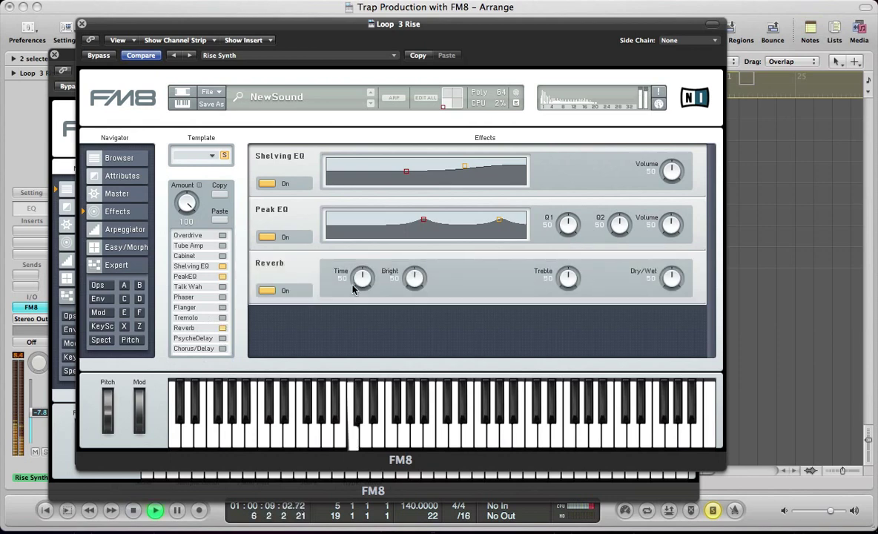
key("space")
left_click_drag(415, 273, 419, 222)
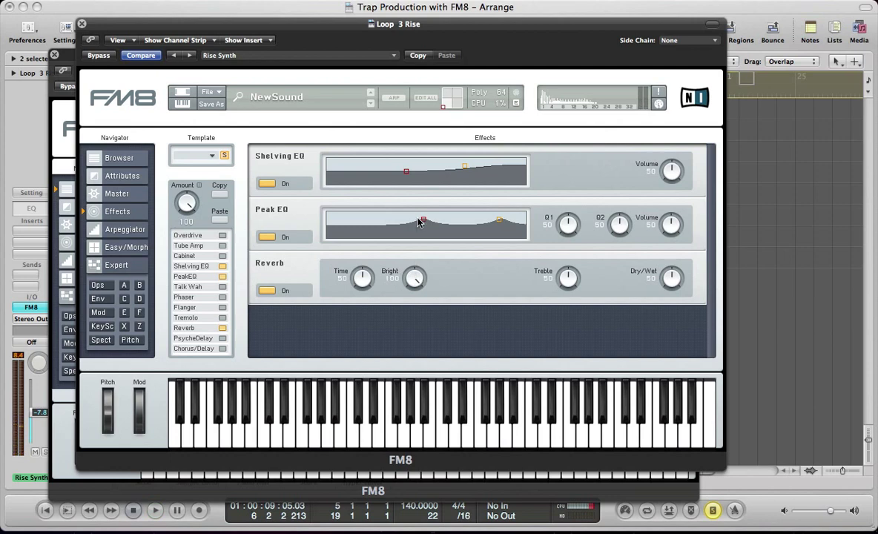
left_click_drag(670, 276, 671, 308)
key("space")
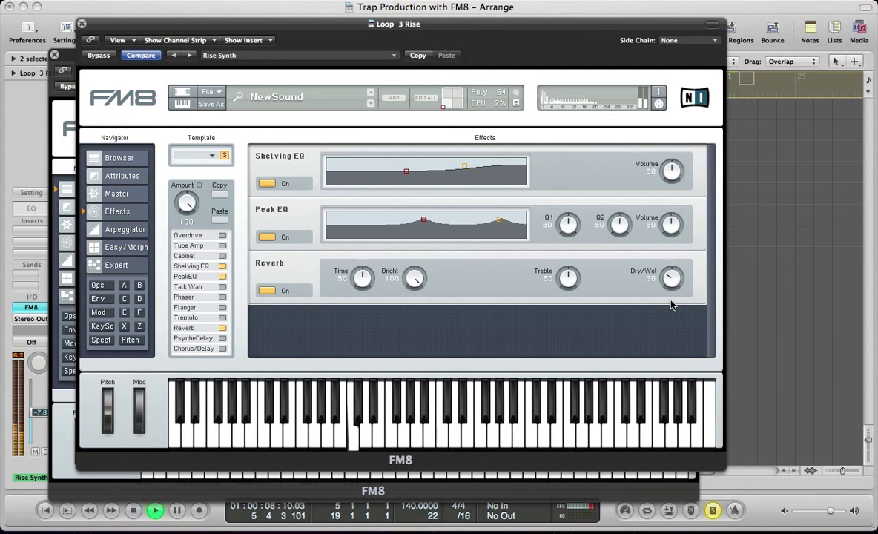
key("space")
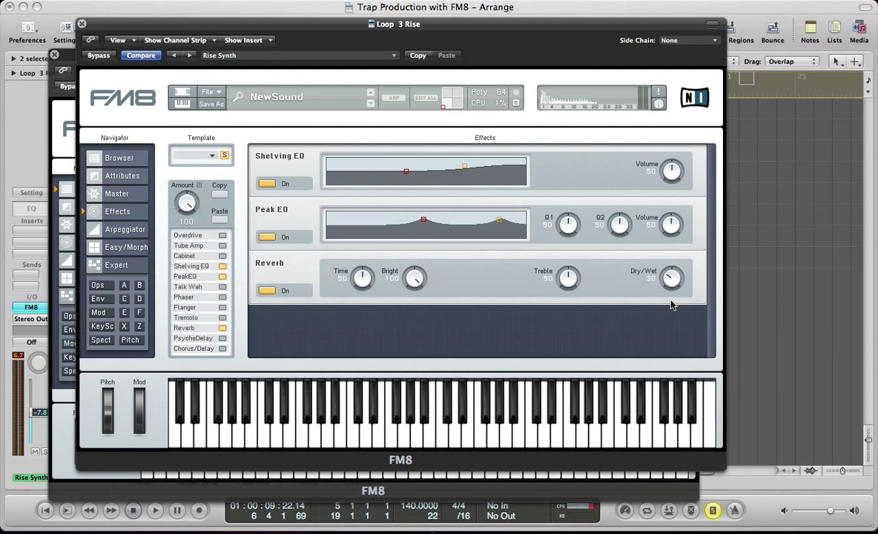
Set operator Z's first filter resonance to 27 and the filter spread to 100, and audition the sound.
left_click(138, 325)
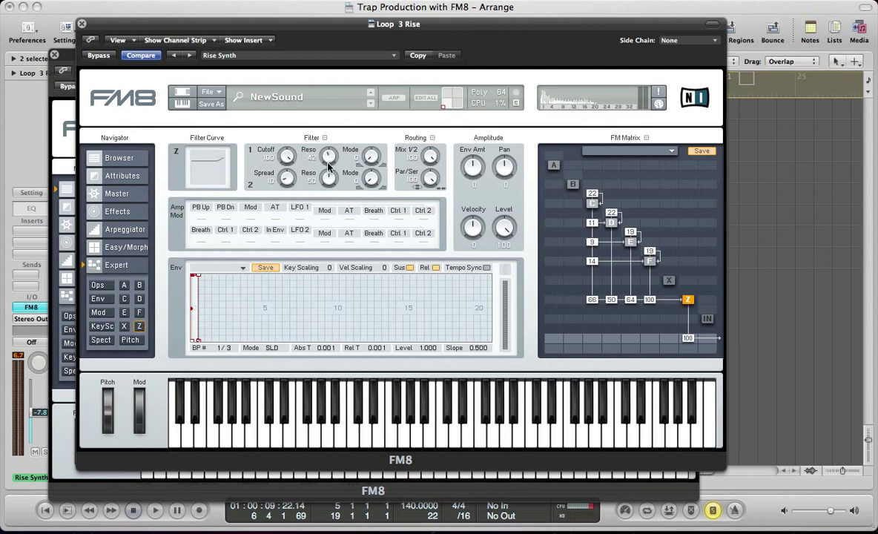
left_click_drag(328, 155, 330, 176)
left_click_drag(287, 183, 294, 67)
key("space")
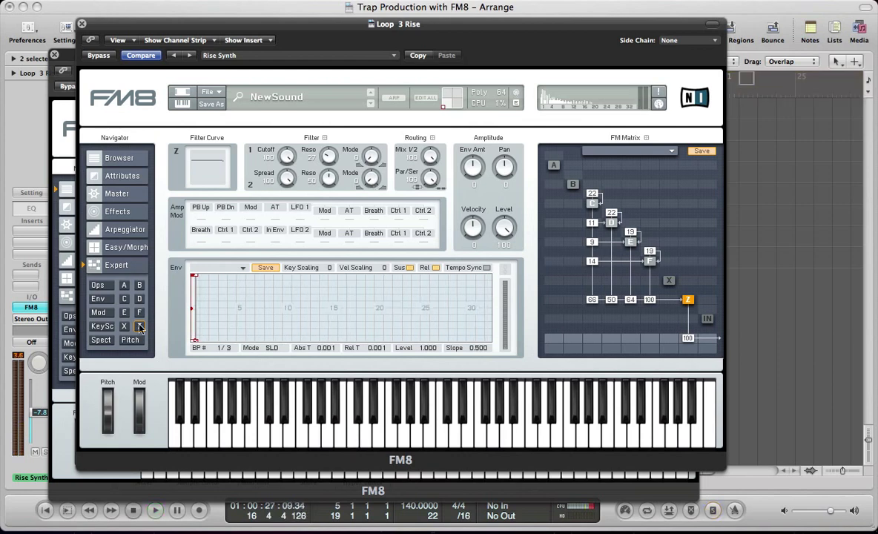
left_click(139, 327)
Set the pitch envelope amount to 72 and shape the pitch envelope to reach level 1.000 at 14.000 and hold it until 17.000.
left_click(132, 342)
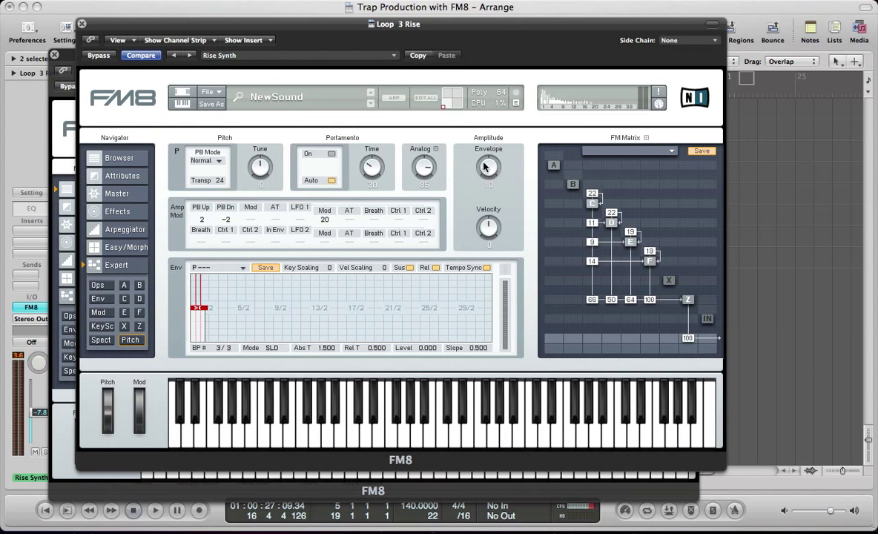
left_click_drag(479, 130, 478, 124)
left_click_drag(178, 273, 296, 199)
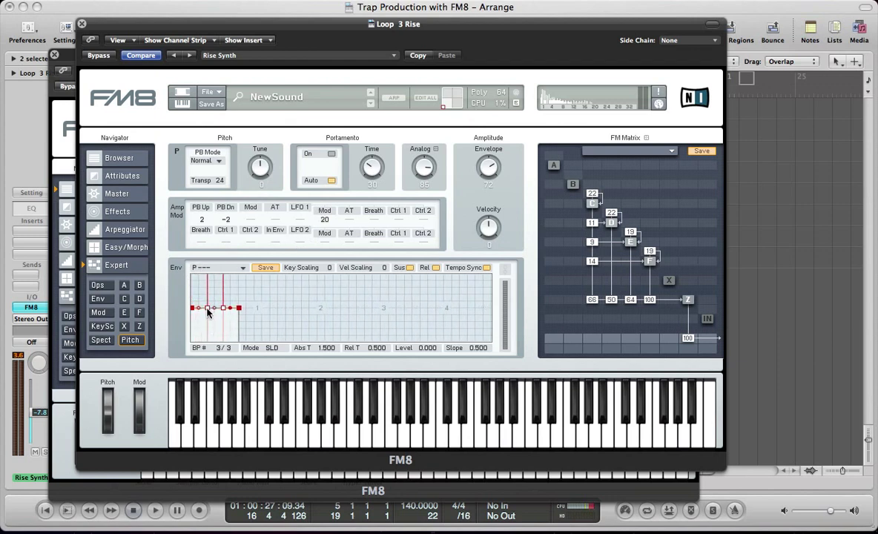
left_click_drag(198, 307, 396, 320)
scroll(233, 300, "down", 3)
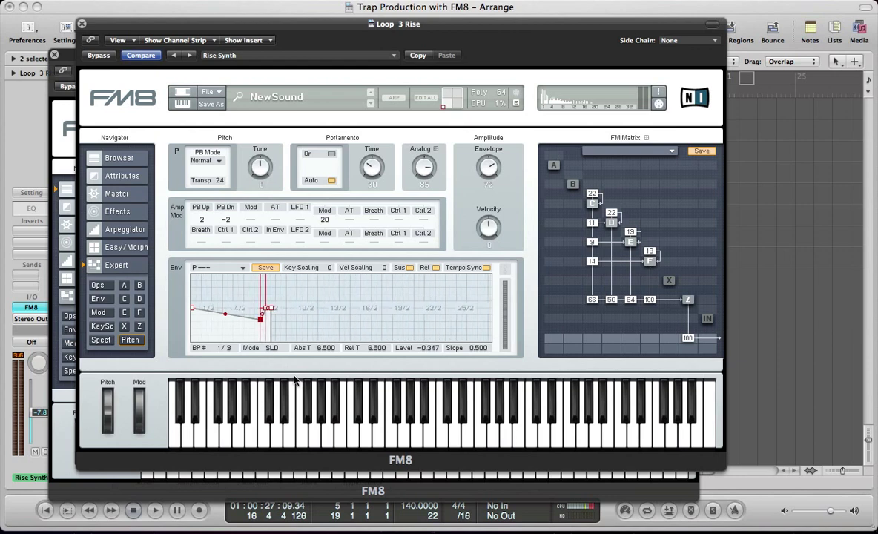
left_click_drag(263, 314, 372, 271)
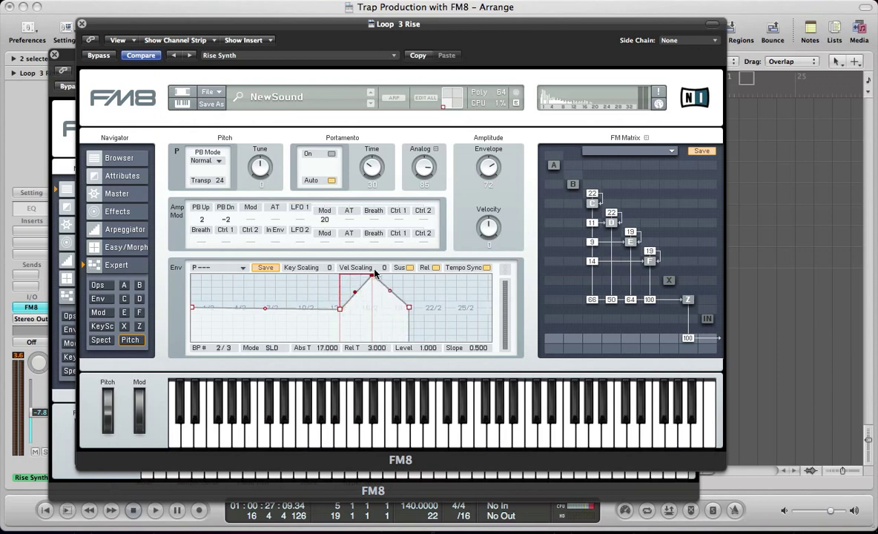
left_click_drag(340, 308, 341, 269)
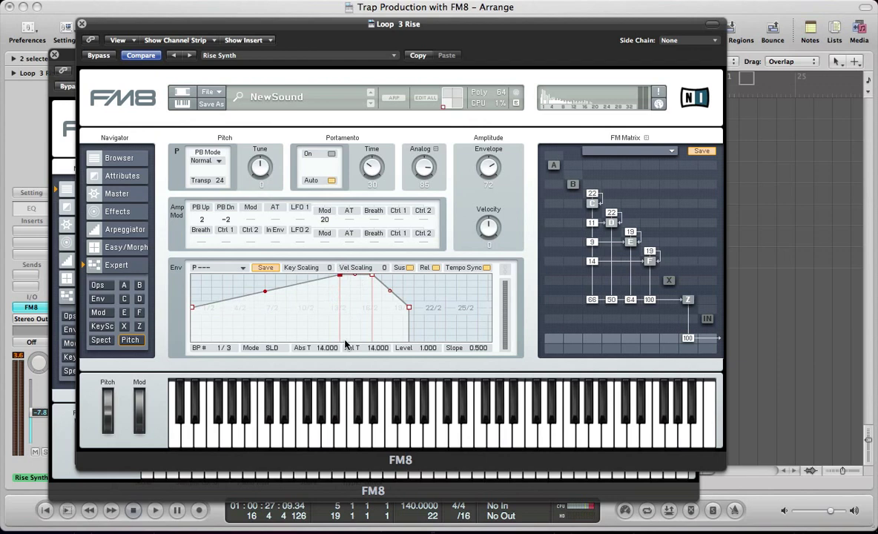
Lower the pitch envelope's start and end level to about -0.510, curve its rise to slope 0.400, and audition the sound.
key("space")
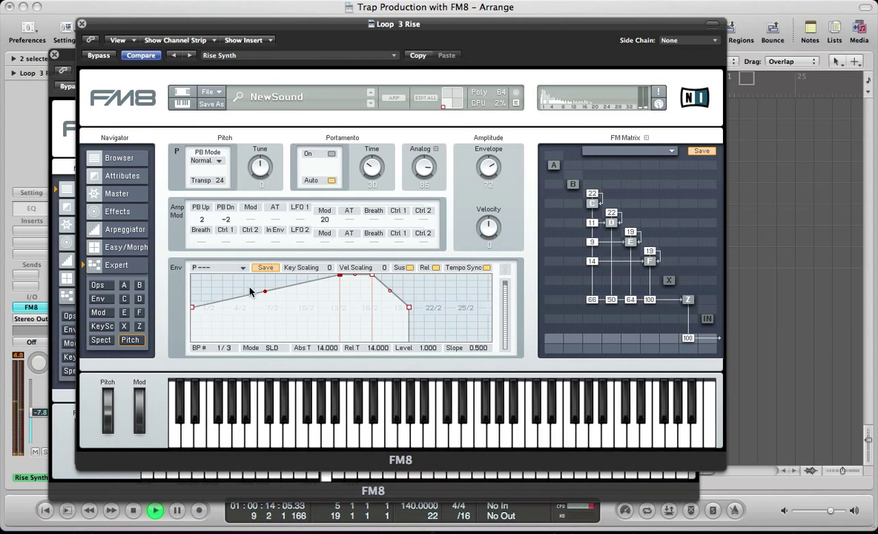
key("space")
left_click_drag(192, 306, 192, 325)
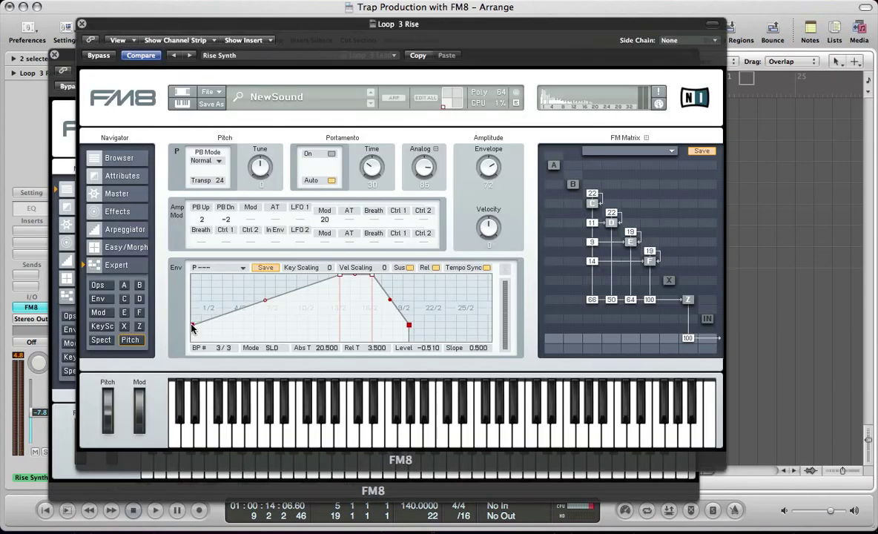
key("space")
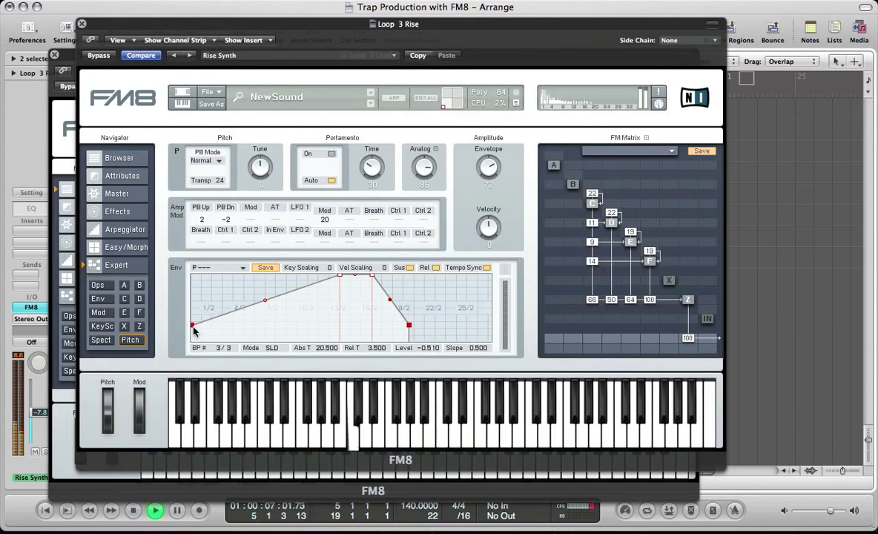
key("space")
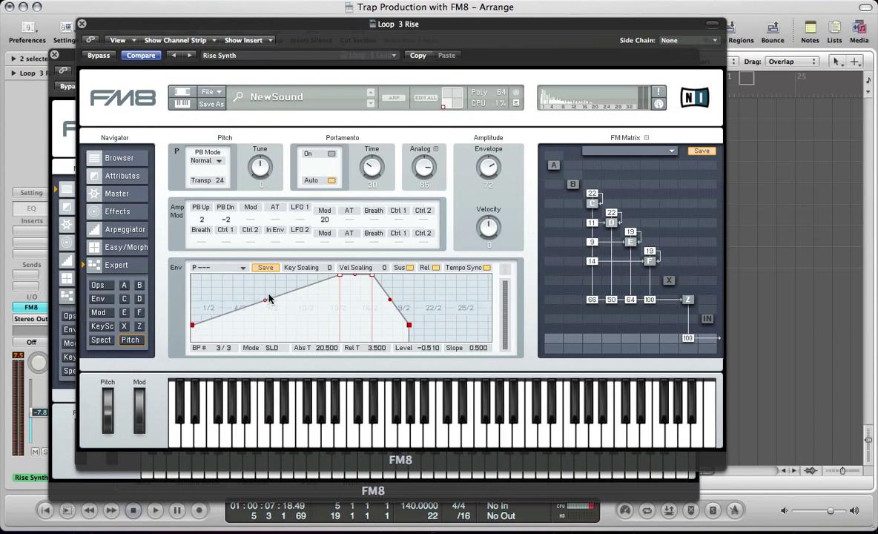
left_click_drag(265, 302, 265, 310)
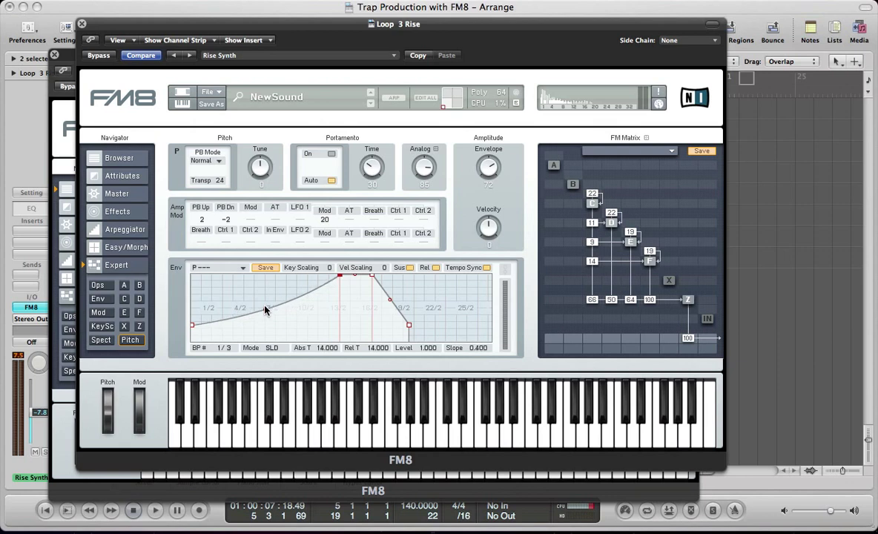
key("space")
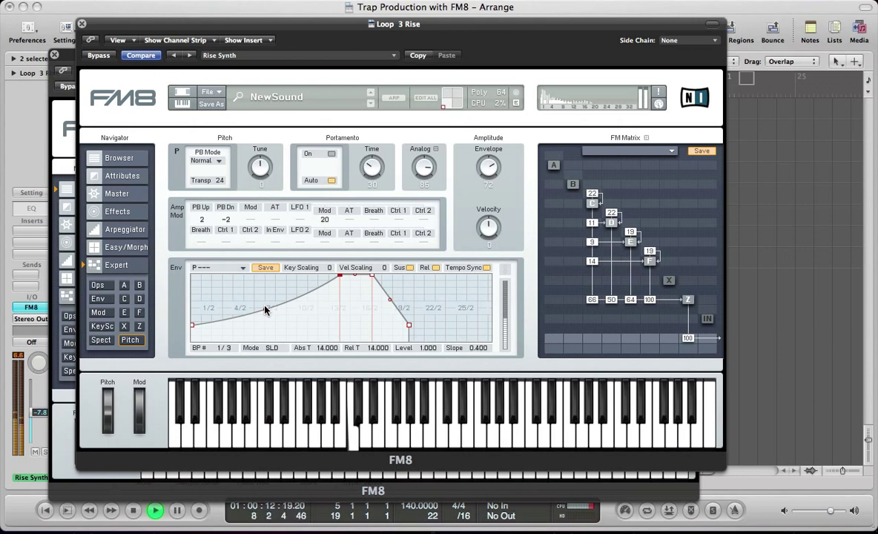
Stop the Rise Synth playback, then select and solo the Lead Midi track and audition its existing sound.
key("space")
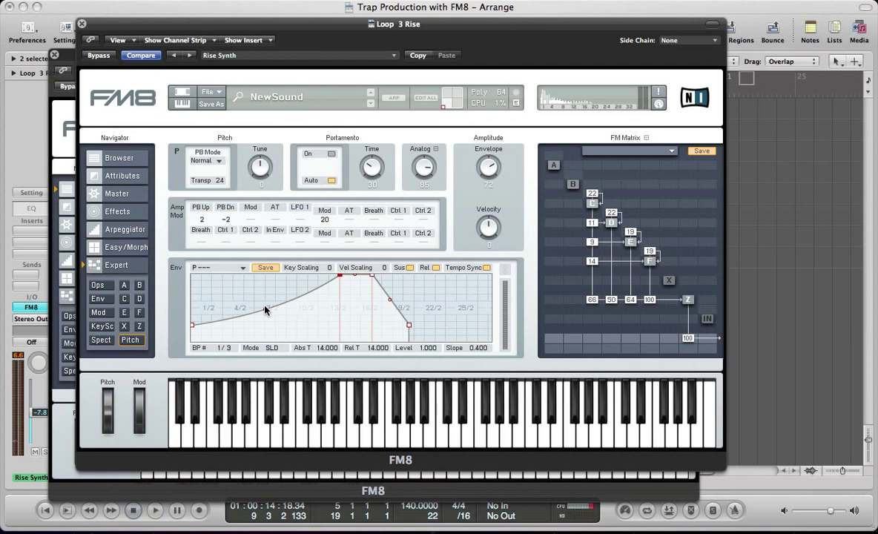
key("v")
left_click(234, 257)
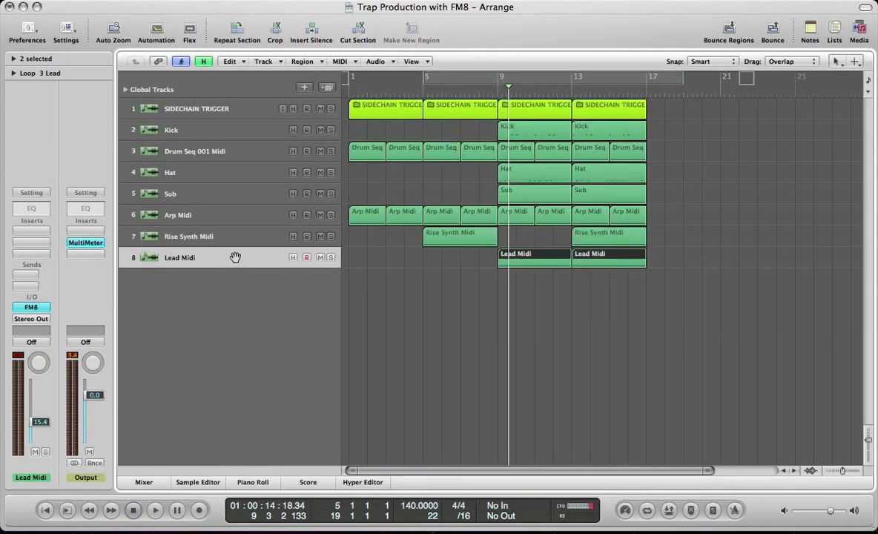
key("s")
key("space")
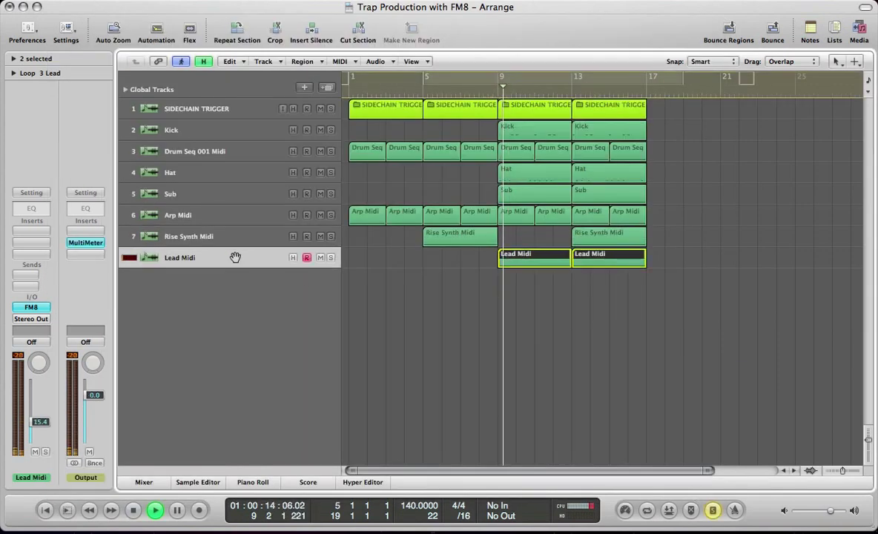
key("space")
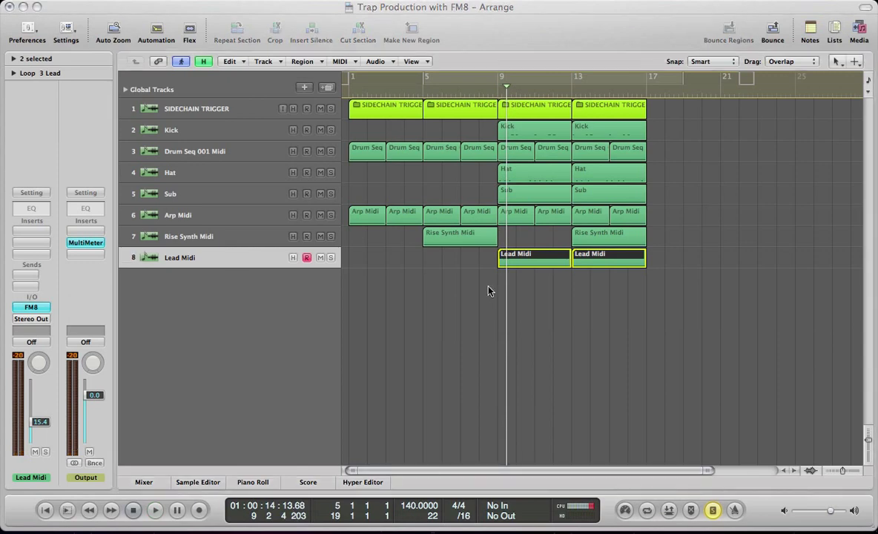
Open the Lead Midi track's FM8, create a new blank sound in it, and reposition its window over the Rise one.
left_click(30, 306)
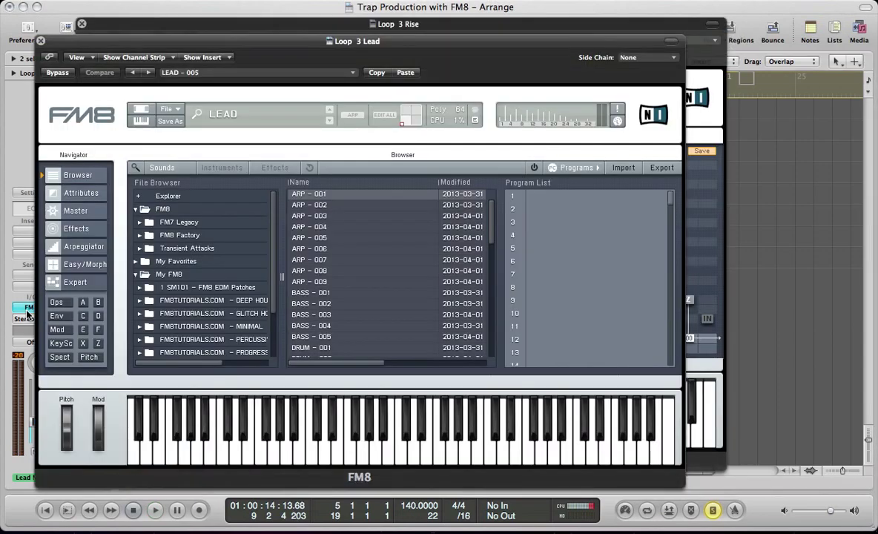
left_click(173, 111)
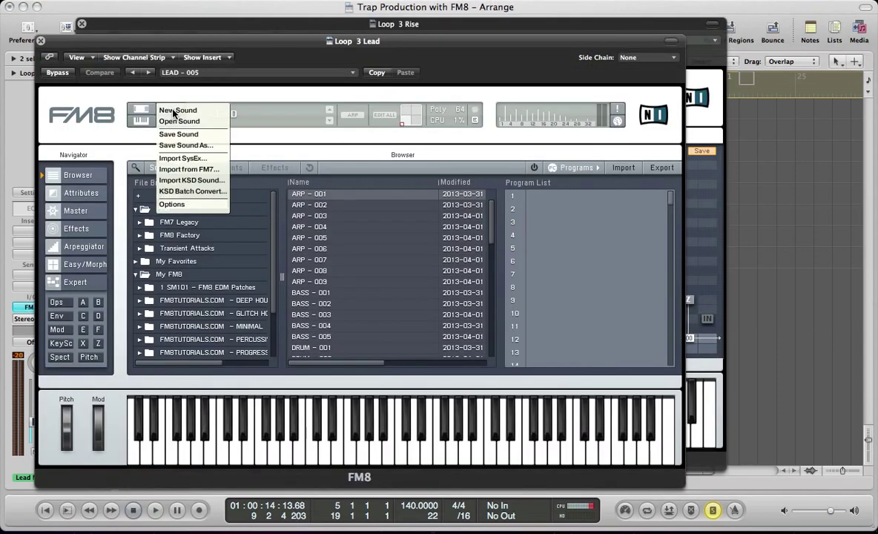
left_click(177, 111)
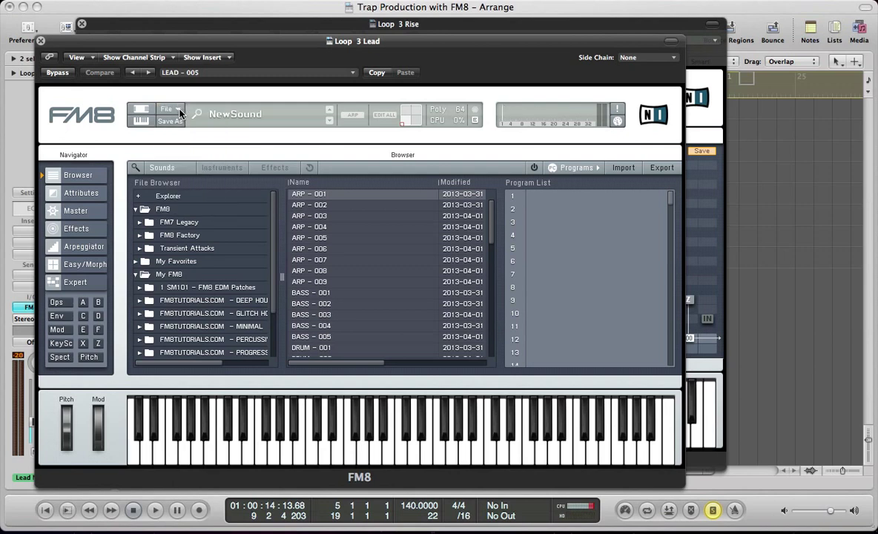
key("space")
left_click_drag(121, 41, 172, 36)
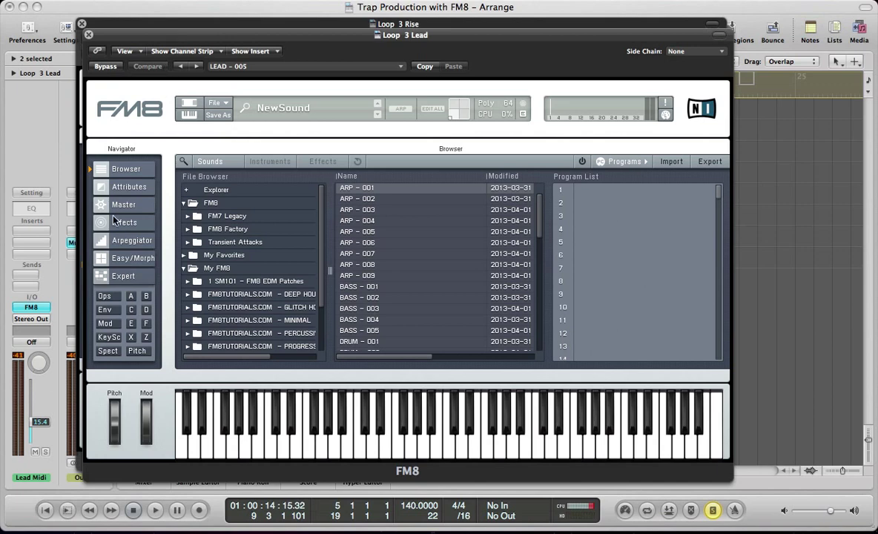
Set operator F's waveform to Square and its ratio to 2.0000.
left_click(105, 297)
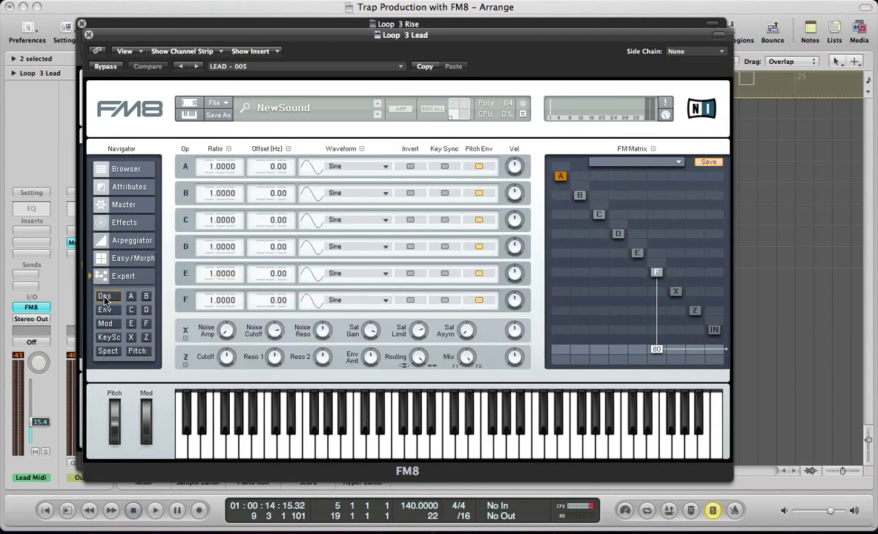
left_click(334, 300)
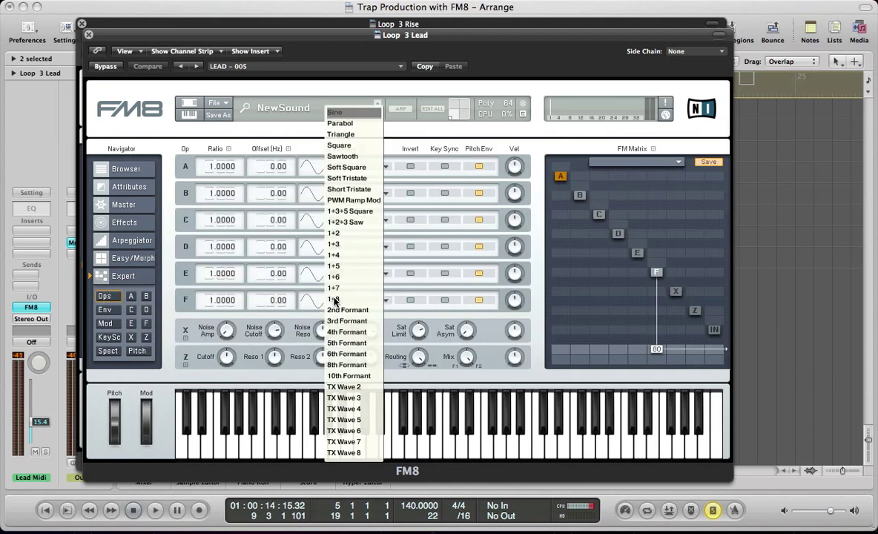
left_click(338, 147)
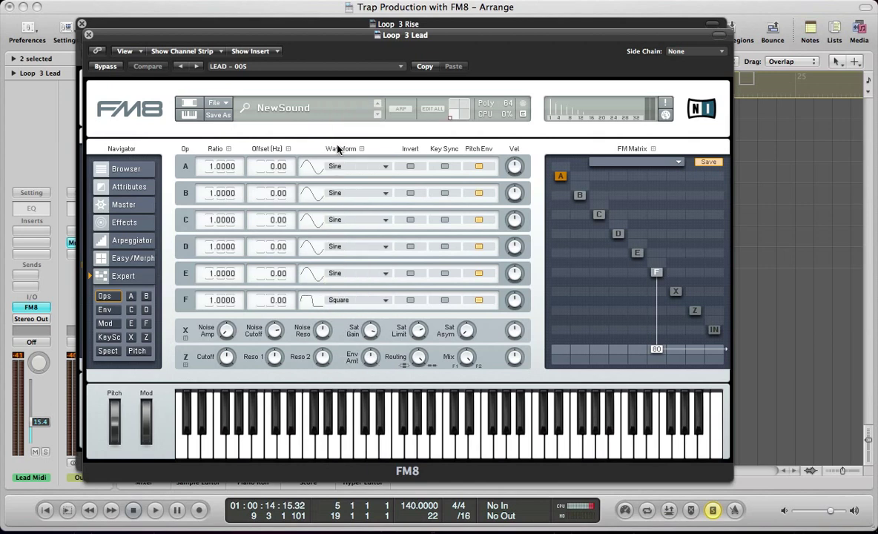
scroll(208, 302, "up", 1)
Route operator F only through Z at 100, send Z to the output at 100, and raise Z's first filter cutoff to 100.
left_click(693, 311)
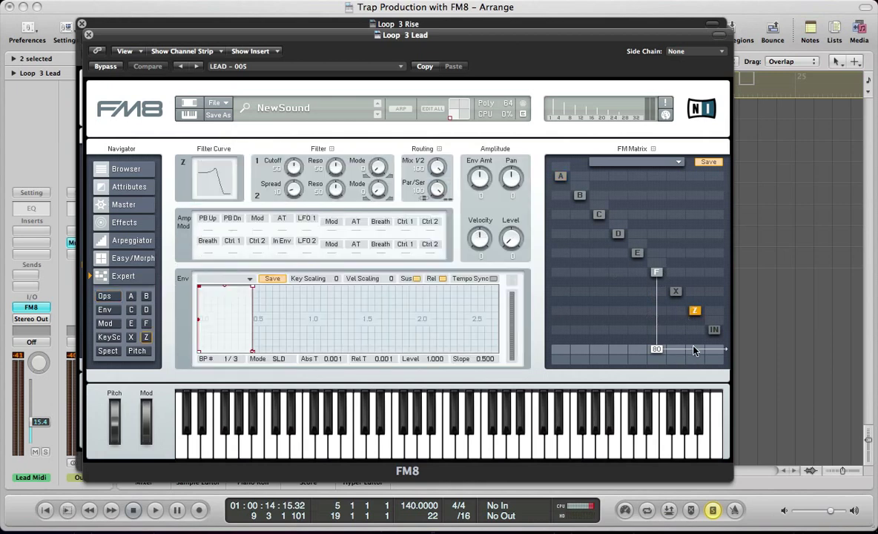
left_click_drag(695, 349, 581, 336)
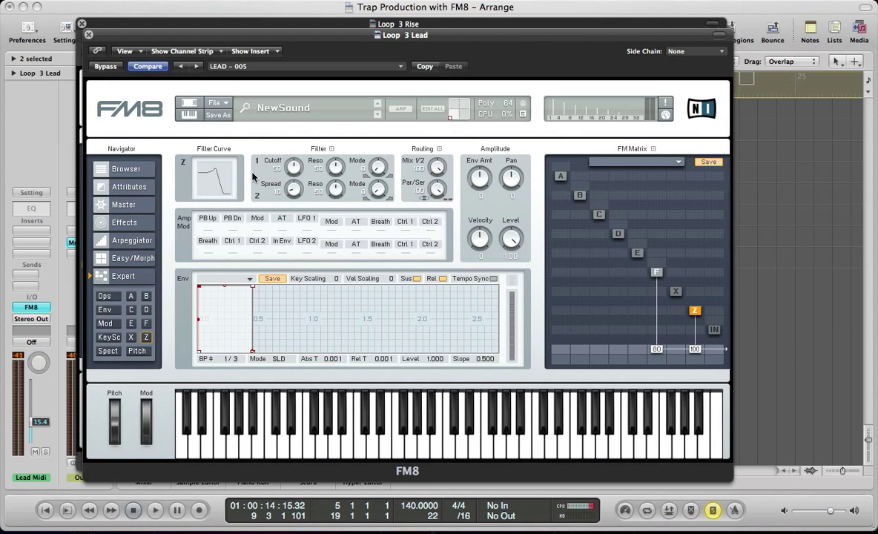
left_click_drag(293, 170, 278, 112)
left_click_drag(656, 348, 627, 276)
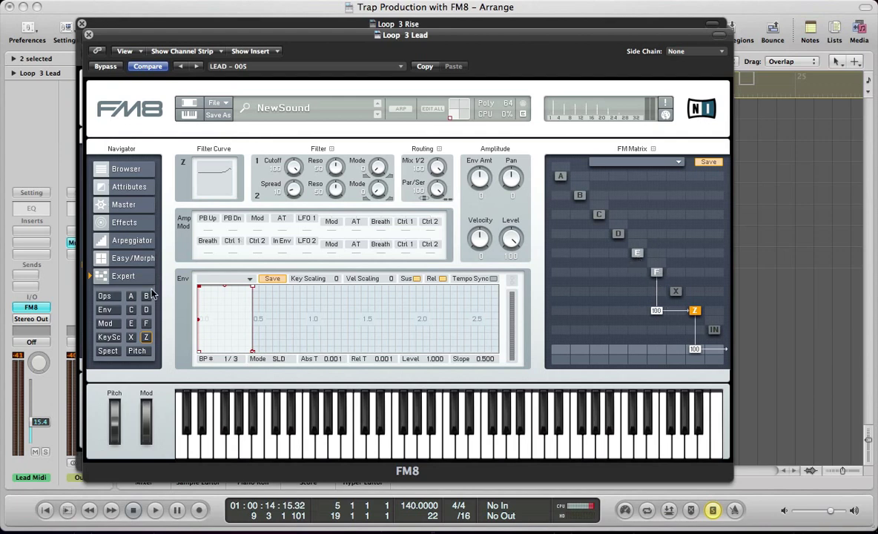
Set operator E's waveform to Sawtooth and its ratio to a slightly detuned 2.0016.
left_click(107, 296)
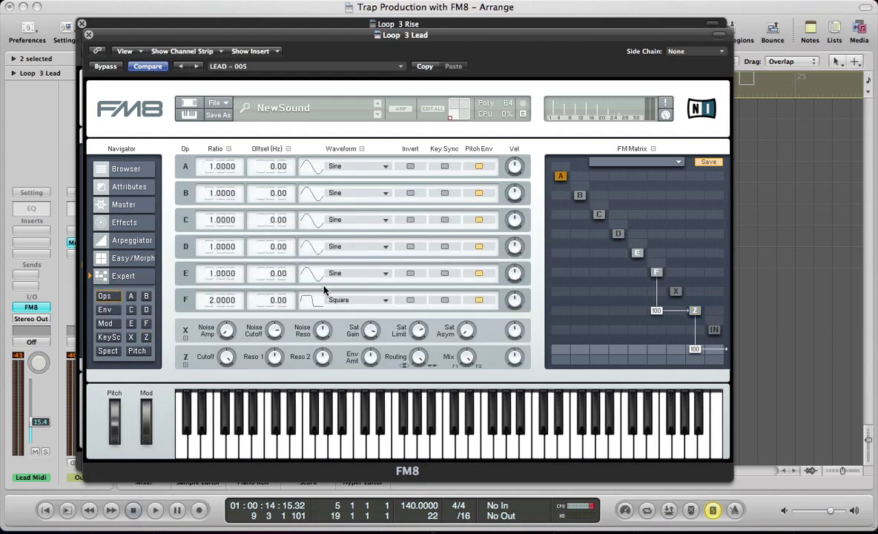
left_click(305, 252)
left_click(342, 156)
double_click(212, 275)
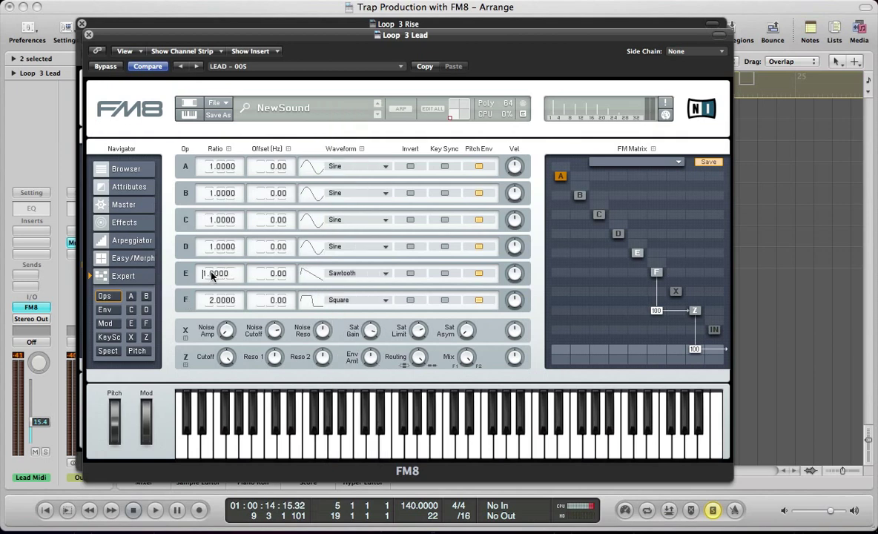
type("2")
key("Return")
Route operator E into Z at 50, audition the sound, and set operator F's self-feedback to 14.
left_click_drag(634, 312, 647, 283)
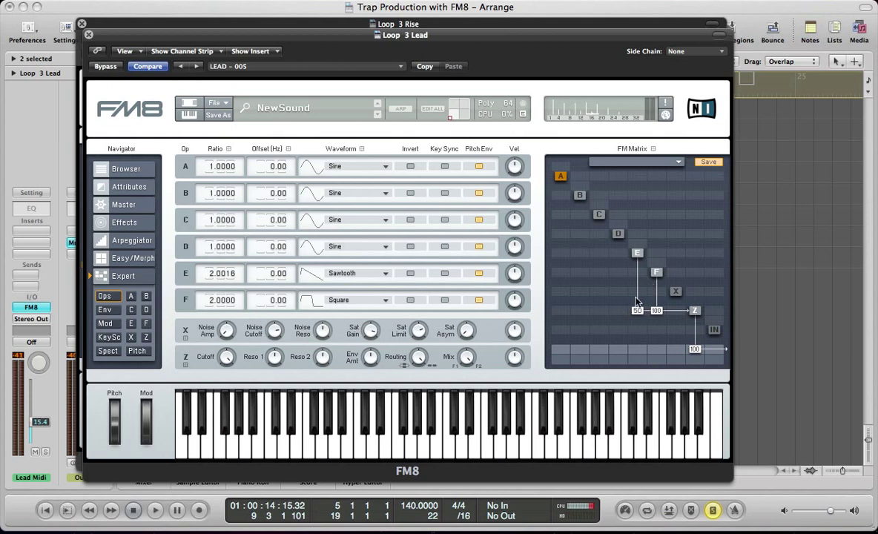
key("space")
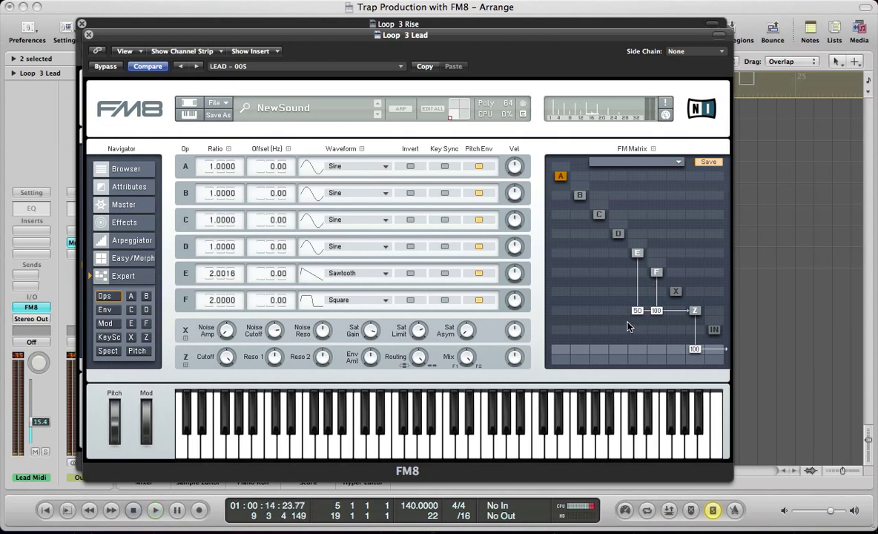
left_click_drag(656, 263, 665, 259)
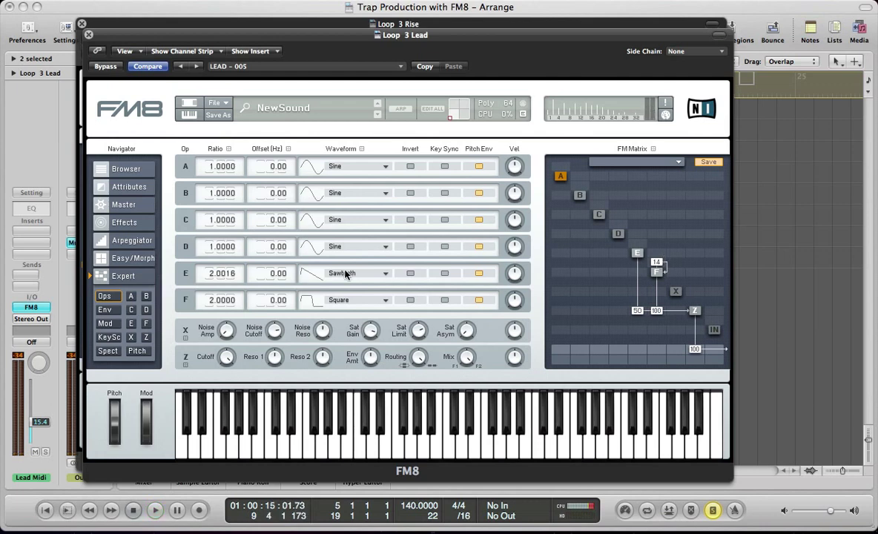
Make the lead mono, set unison detune to 57 and unison pan to 57, and audition the sound.
left_click(113, 200)
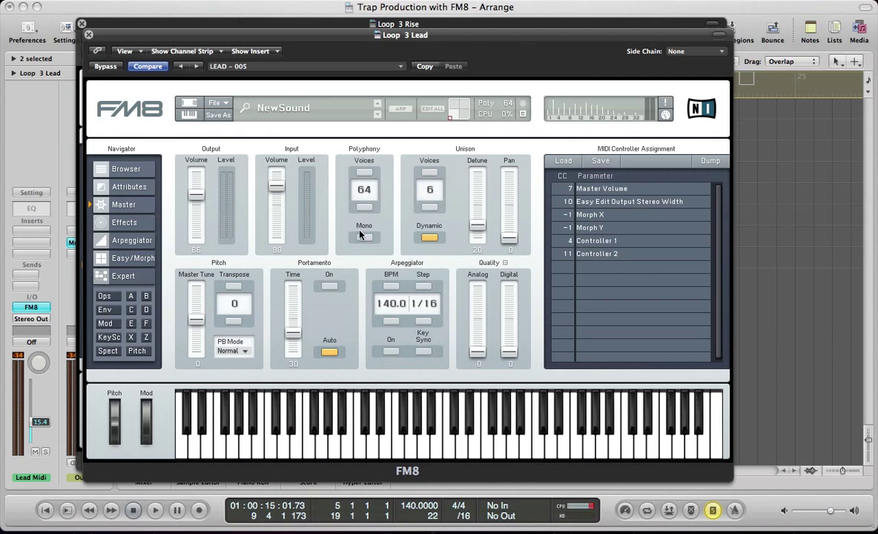
key("space")
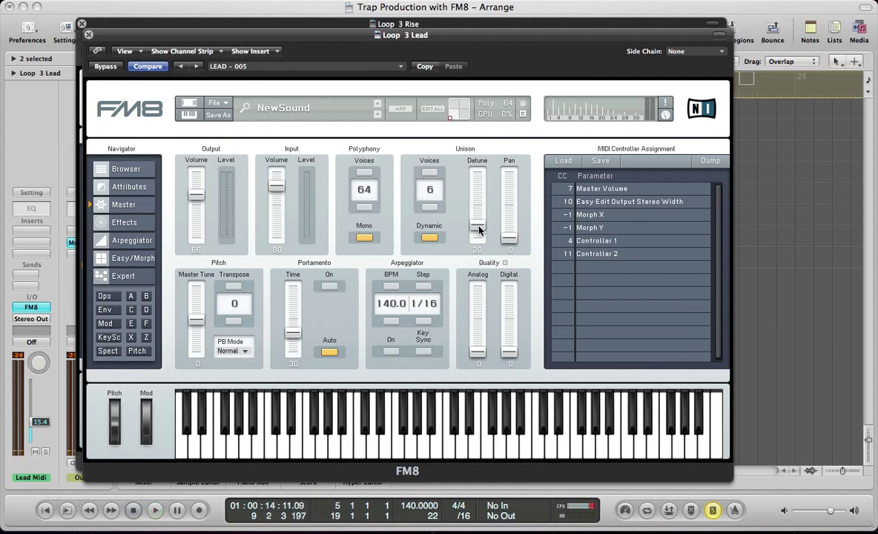
left_click_drag(479, 231, 483, 197)
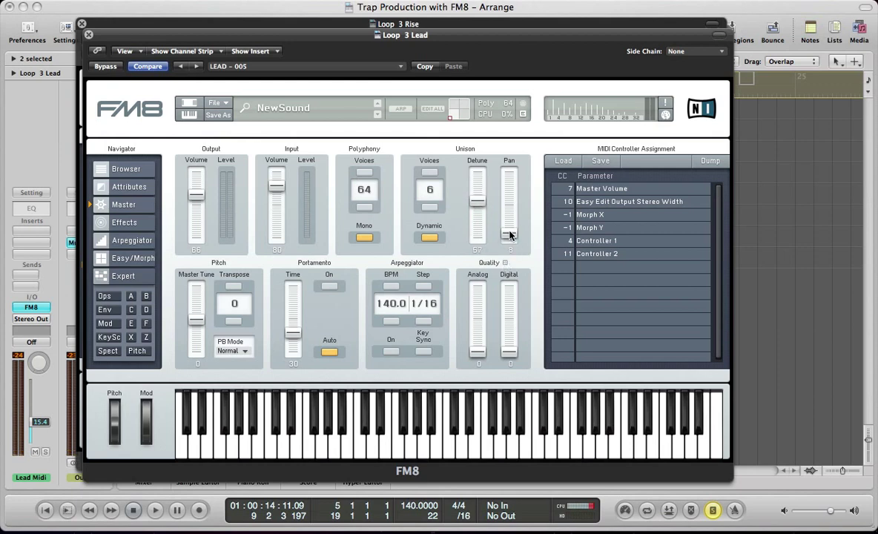
left_click_drag(509, 234, 511, 190)
key("space")
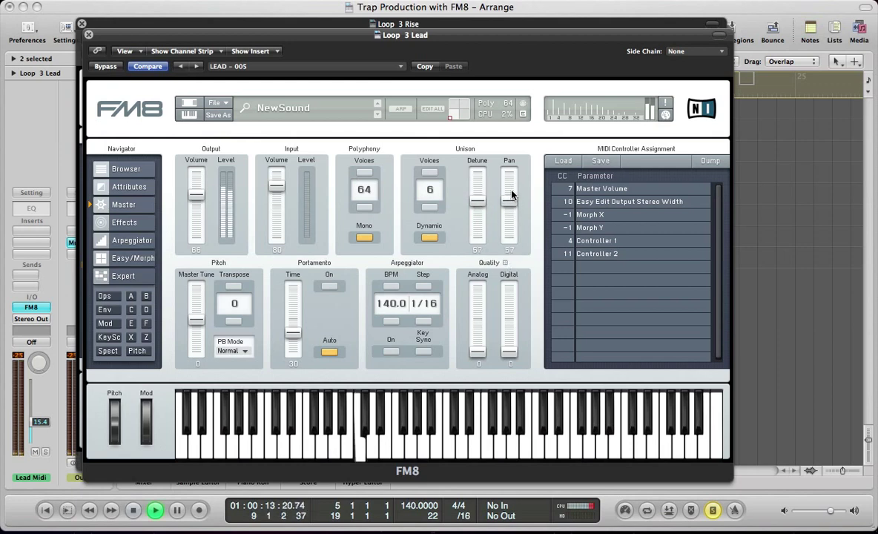
key("space")
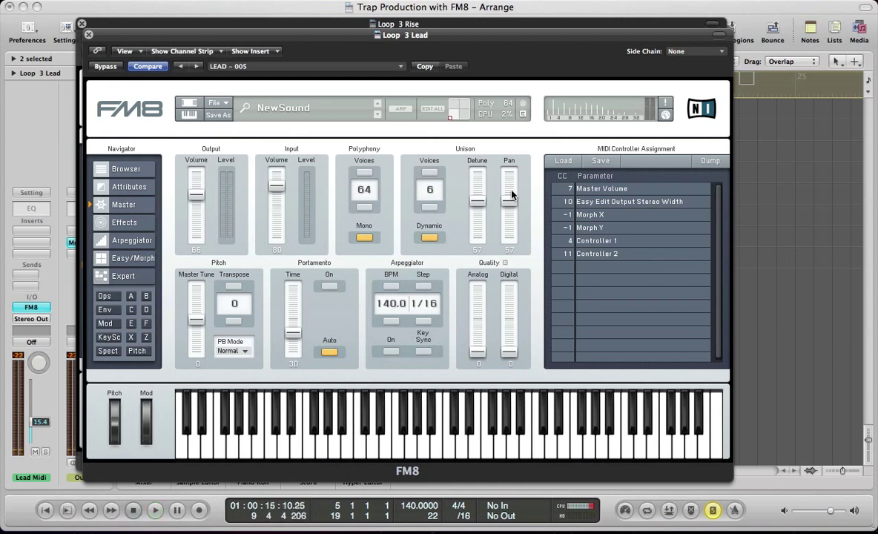
Raise the analog quality to about 49 and the digital quality to 17, and audition the lead.
left_click_drag(477, 351, 490, 316)
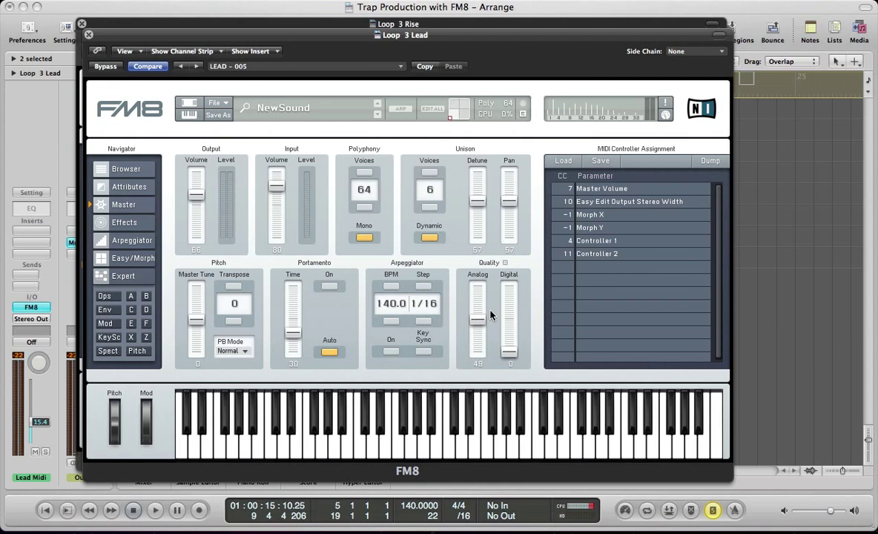
key("space")
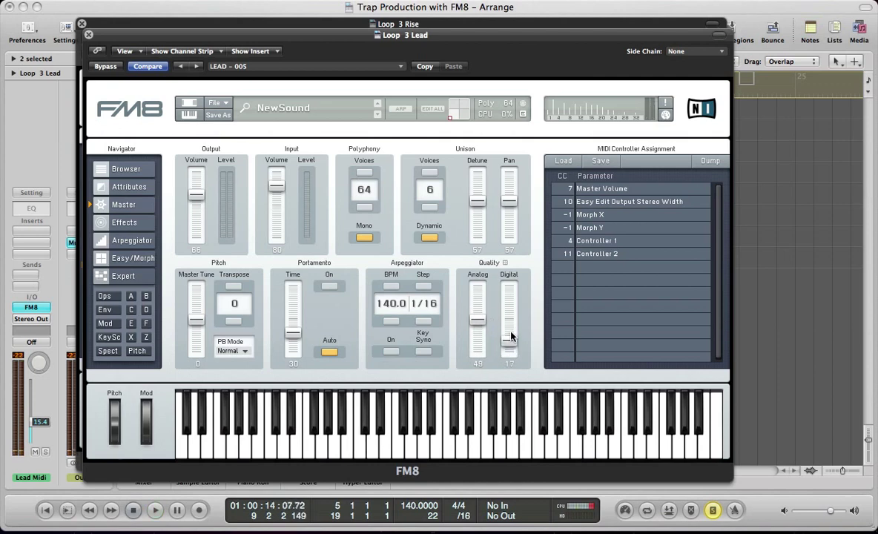
key("space")
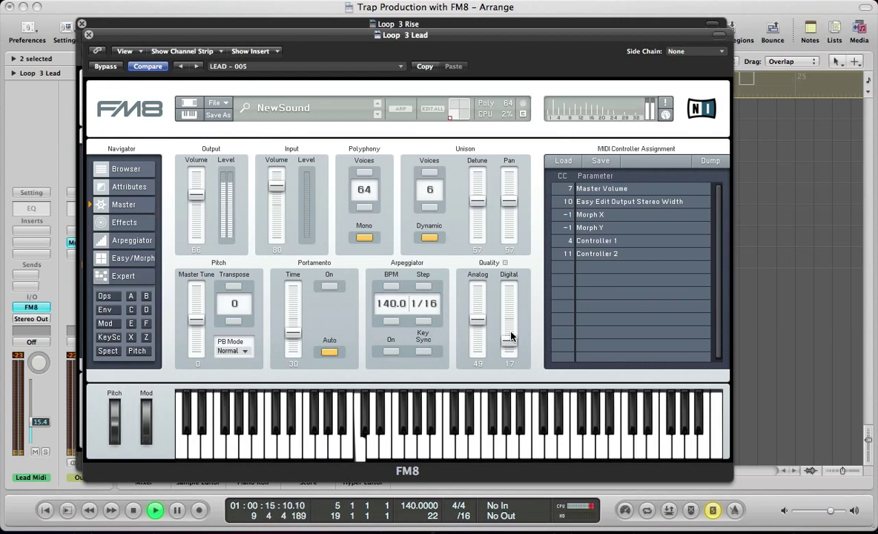
key("space")
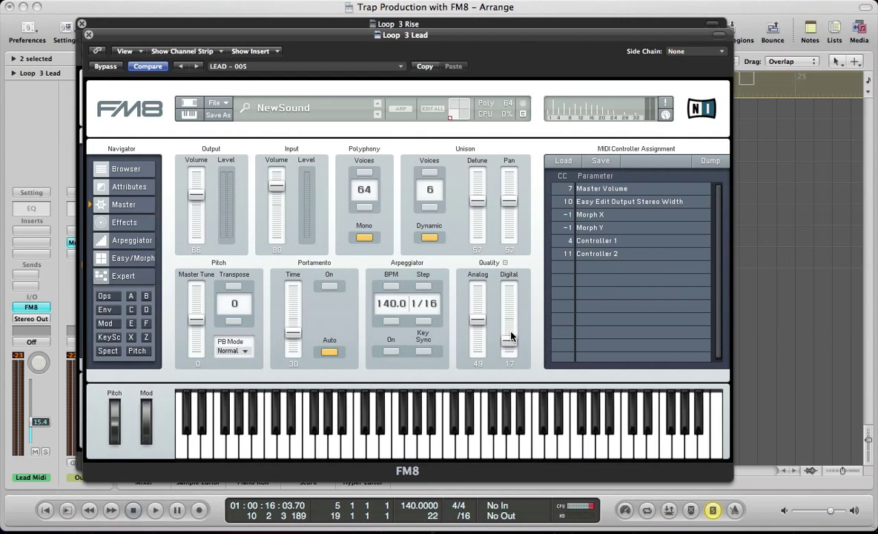
Link the envelopes of operators E and F and enable tempo sync on operator F's envelope.
left_click(100, 274)
left_click(105, 310)
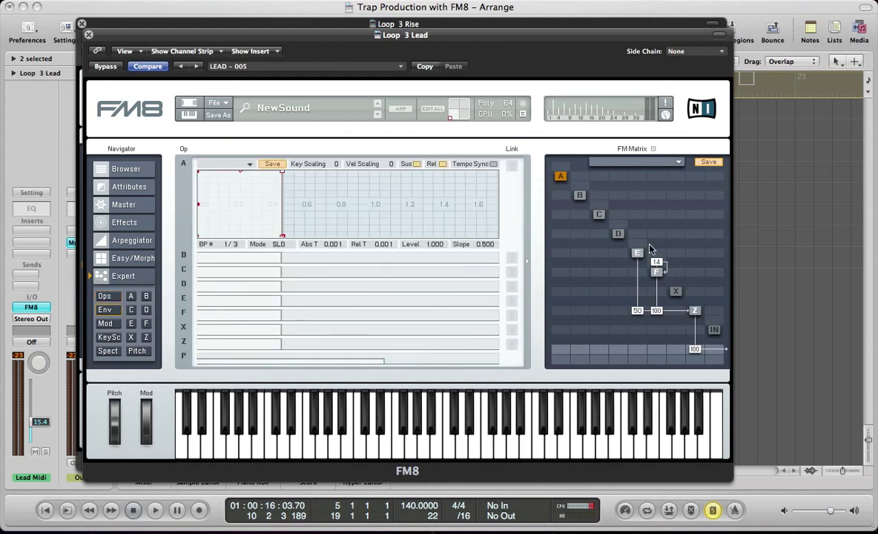
left_click(226, 316)
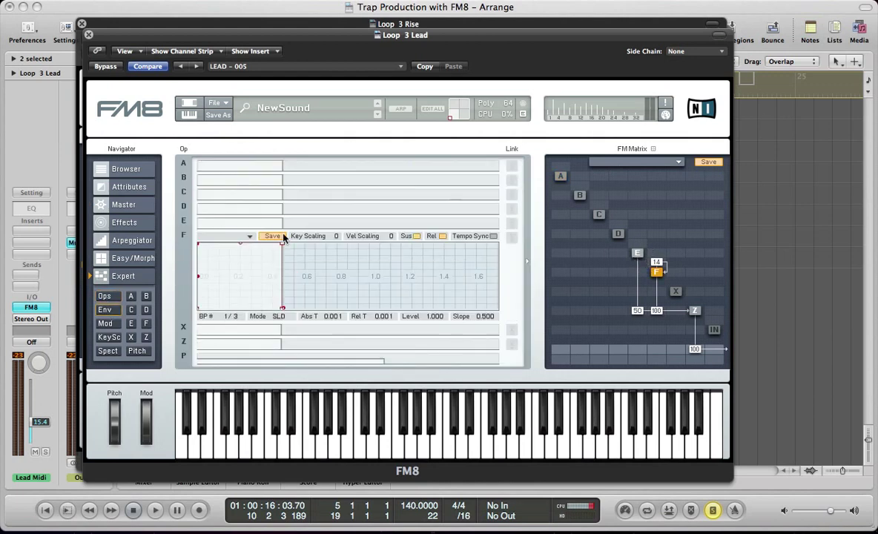
left_click(493, 236)
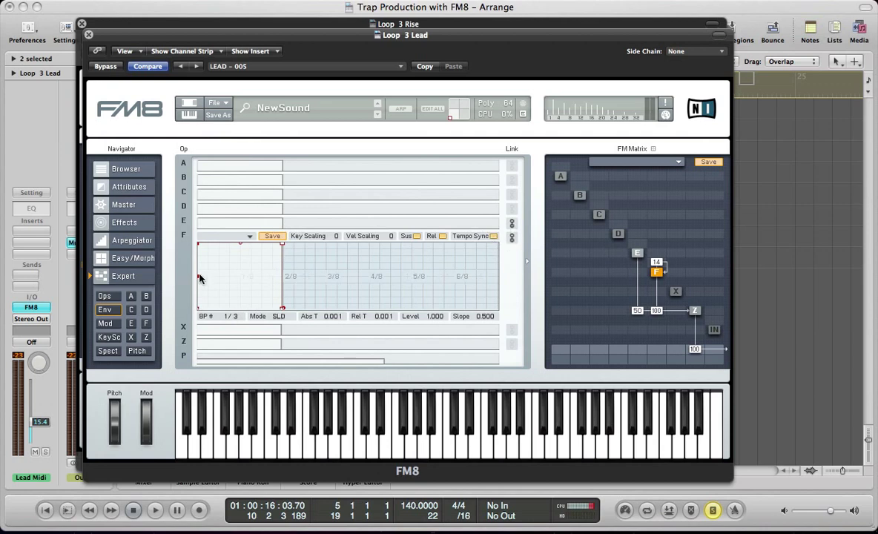
Examine operator F's envelope and its template list in the Rise Synth instance, and close that instance.
left_click(130, 22)
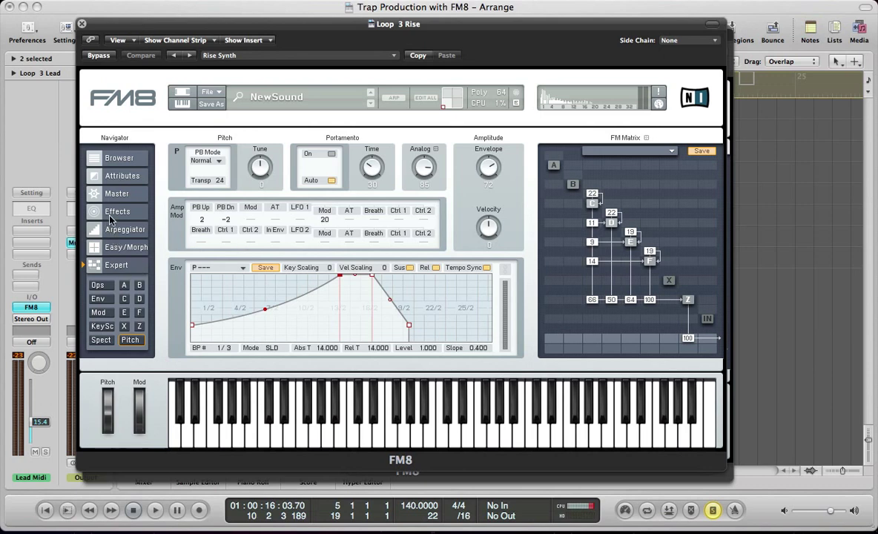
left_click(97, 298)
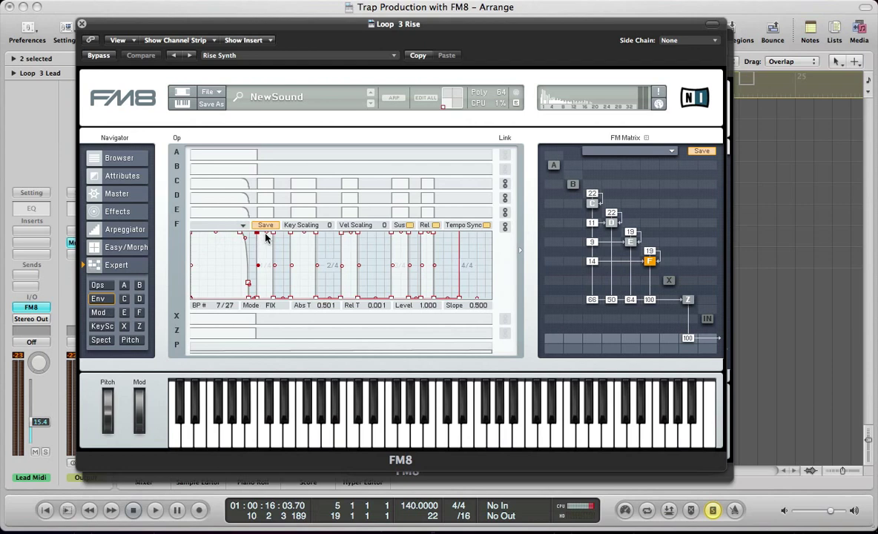
left_click(243, 225)
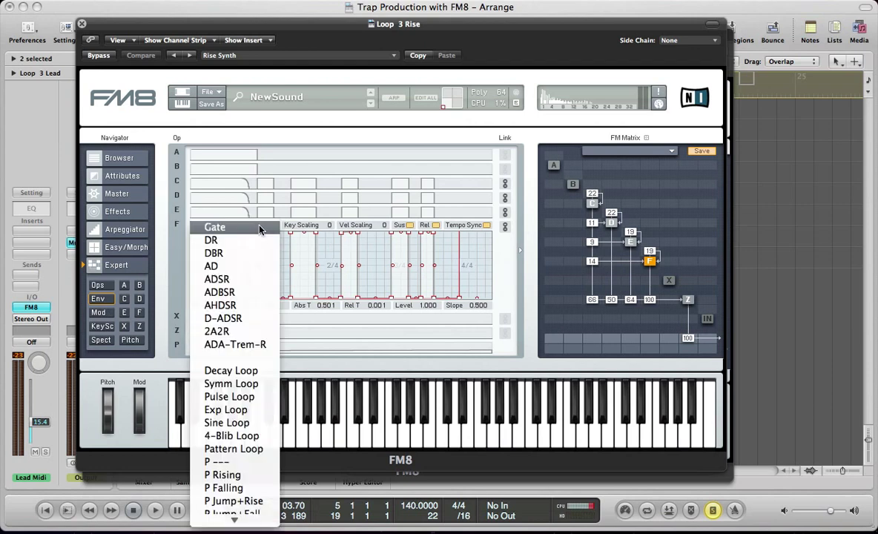
left_click(215, 331)
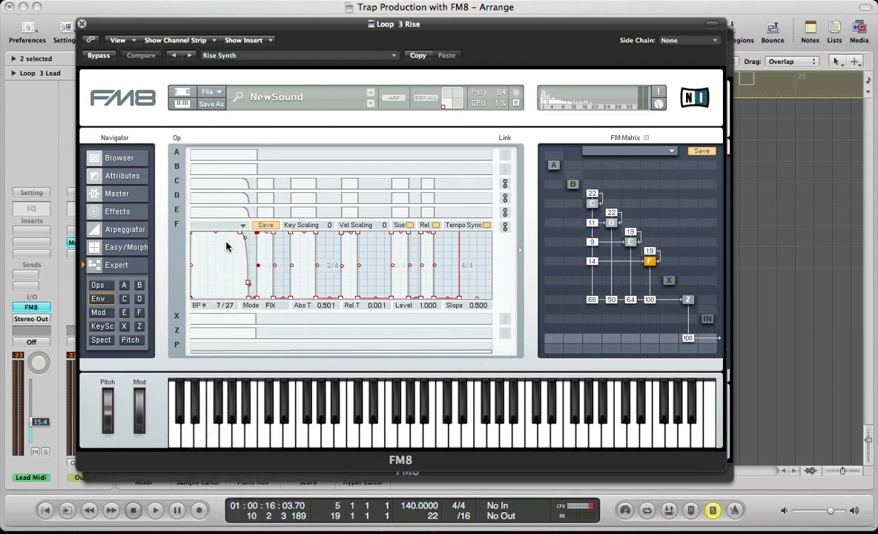
left_click(81, 24)
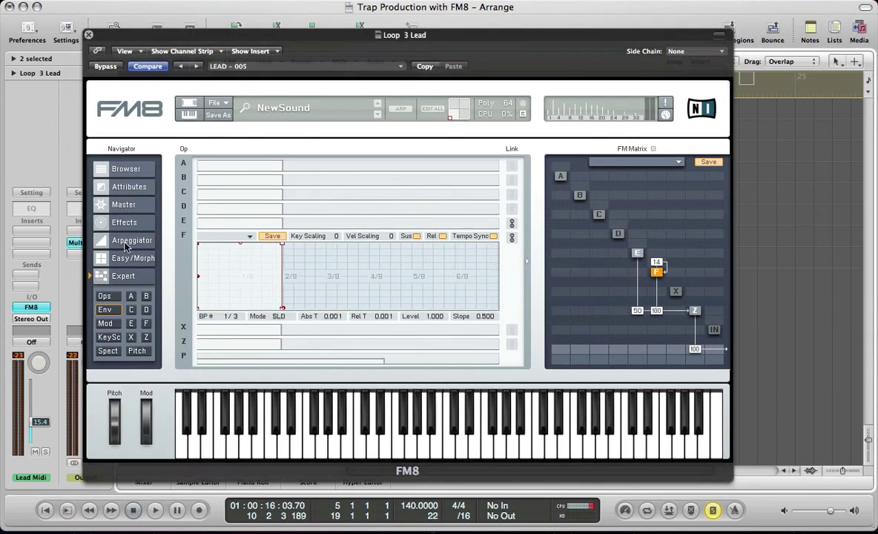
Load the Rise Synth's 27-point gated envelope template into the Lead's operator F envelope and audition the pattern.
left_click(250, 237)
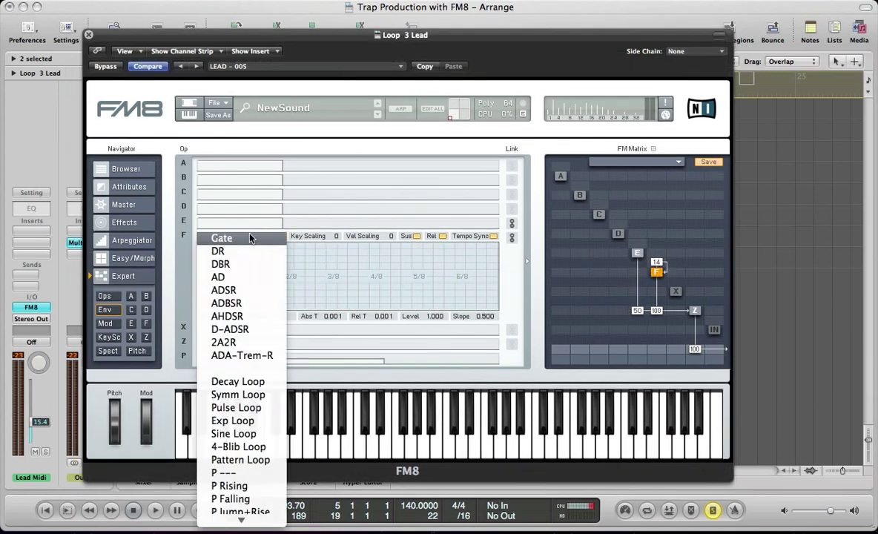
left_click(250, 368)
key("space")
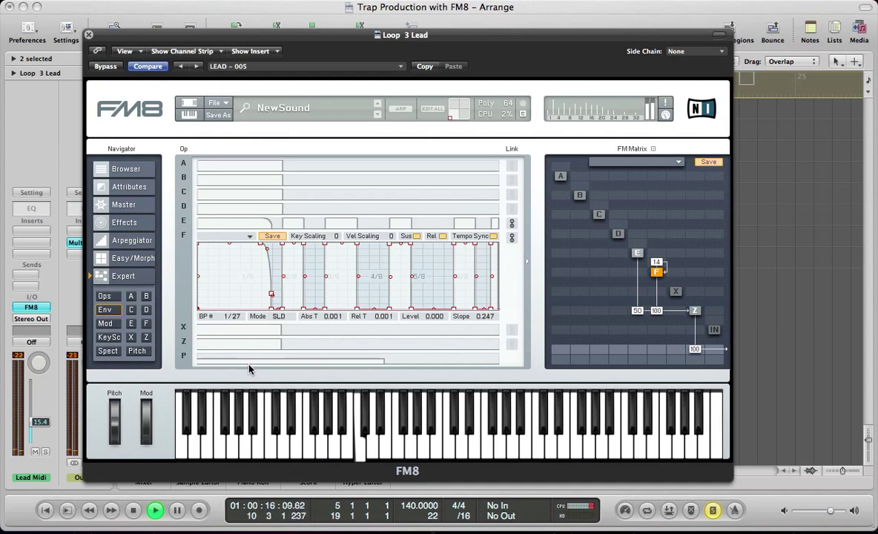
key("space")
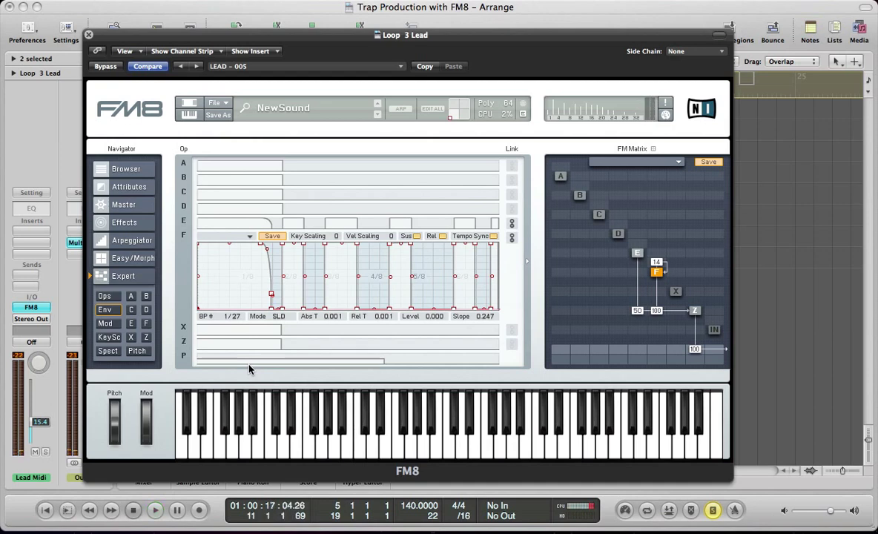
key("super+w")
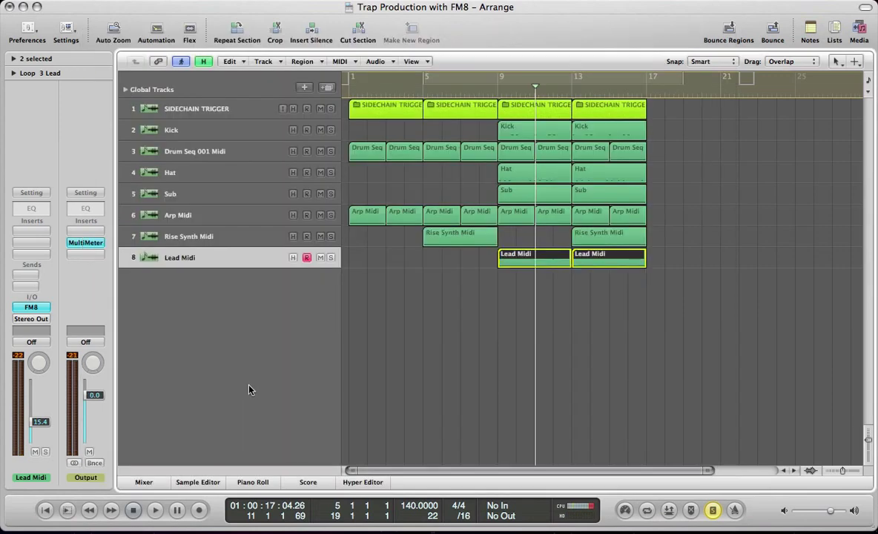
key("v")
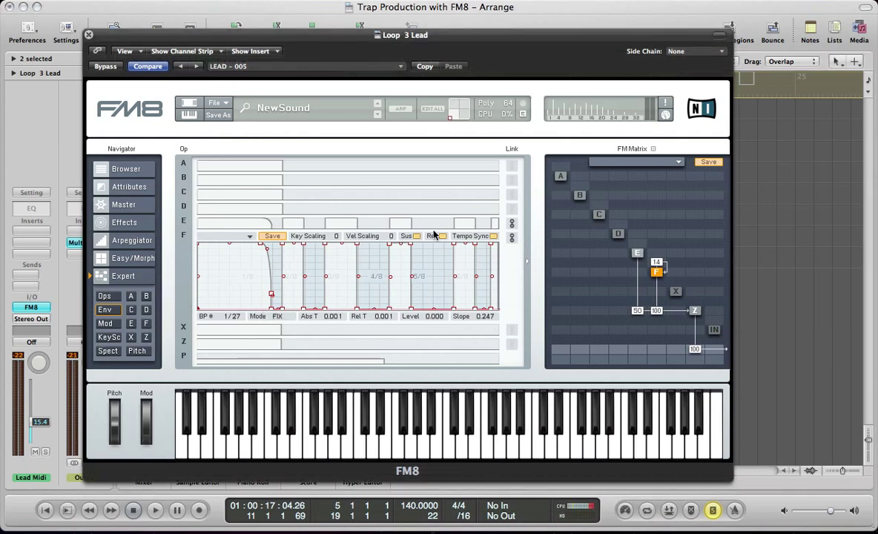
left_click_drag(435, 290, 363, 304)
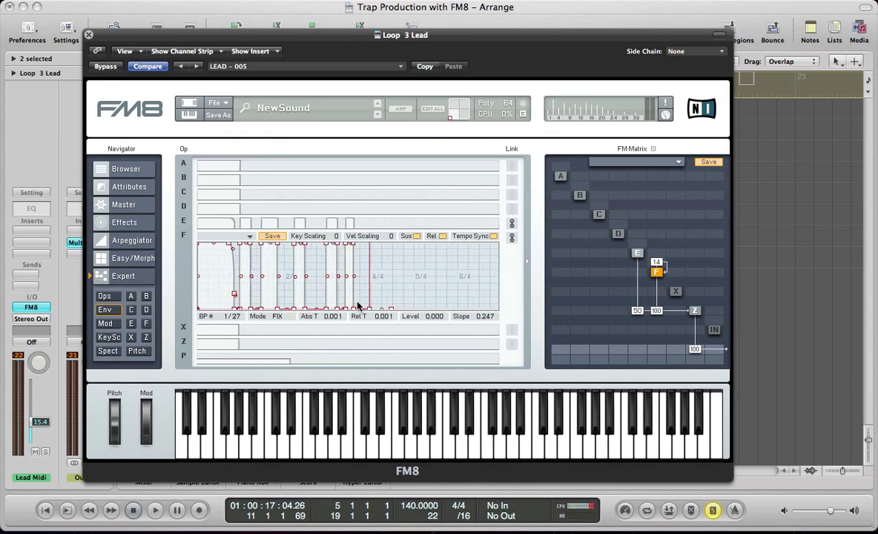
key("space")
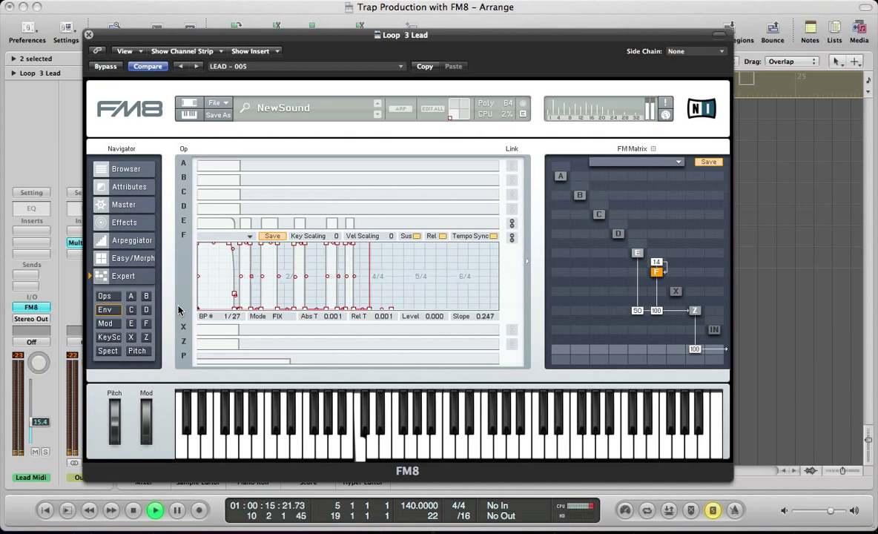
key("space")
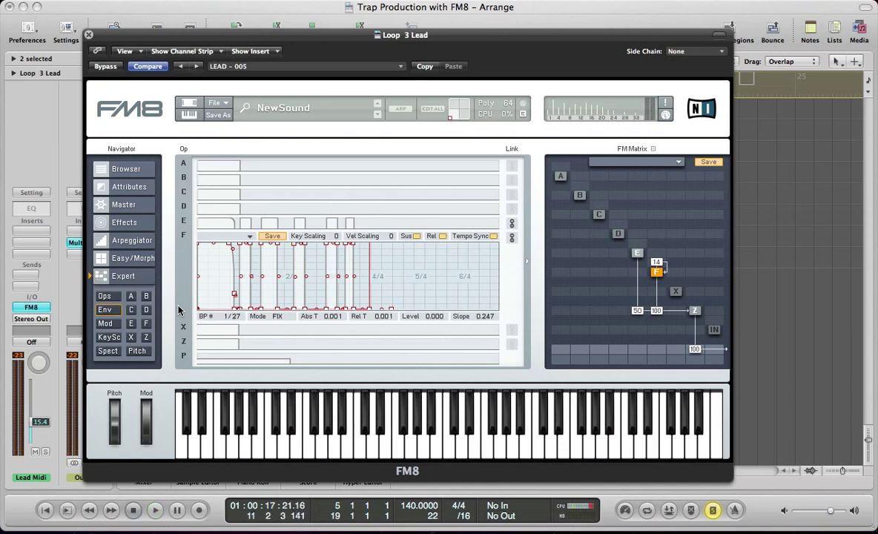
Enable the Peak EQ effect, boost one upper-mid peak and one high-frequency peak slightly, and audition the lead.
left_click(131, 230)
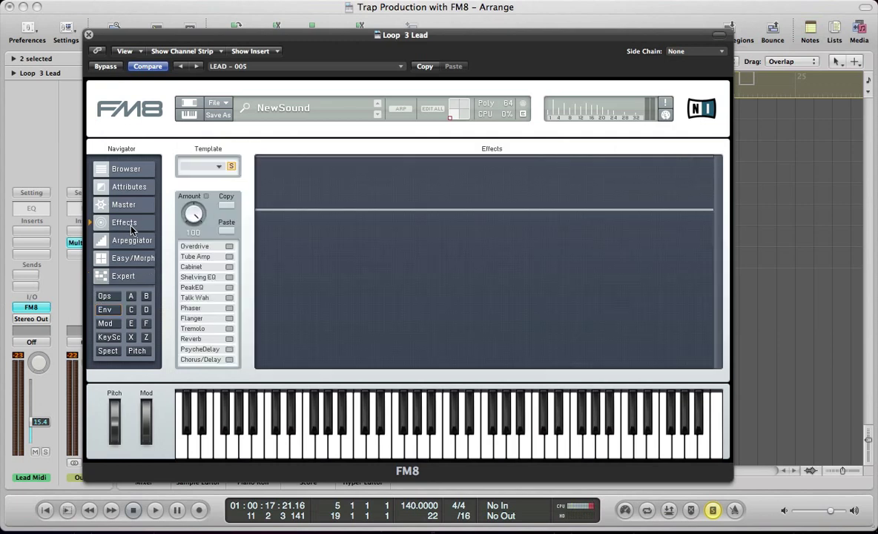
left_click(228, 288)
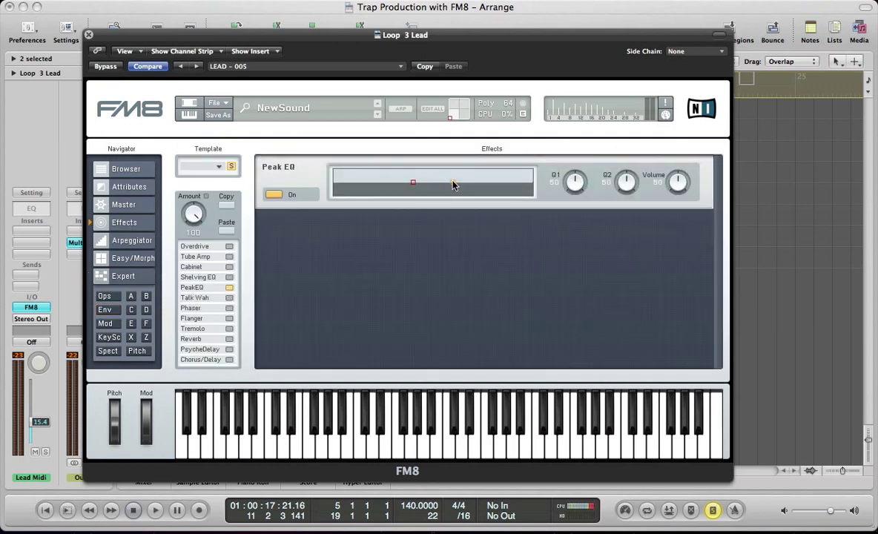
left_click_drag(454, 184, 518, 180)
left_click_drag(414, 185, 439, 178)
key("space")
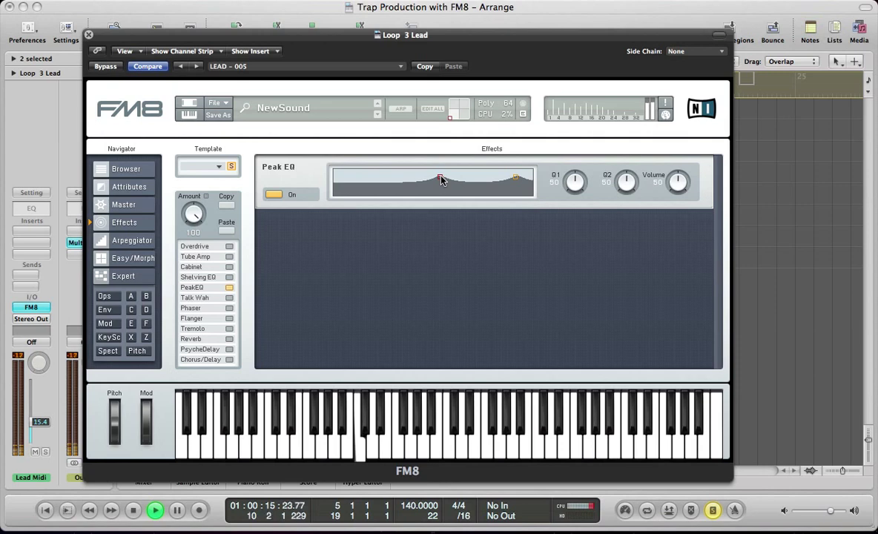
key("space")
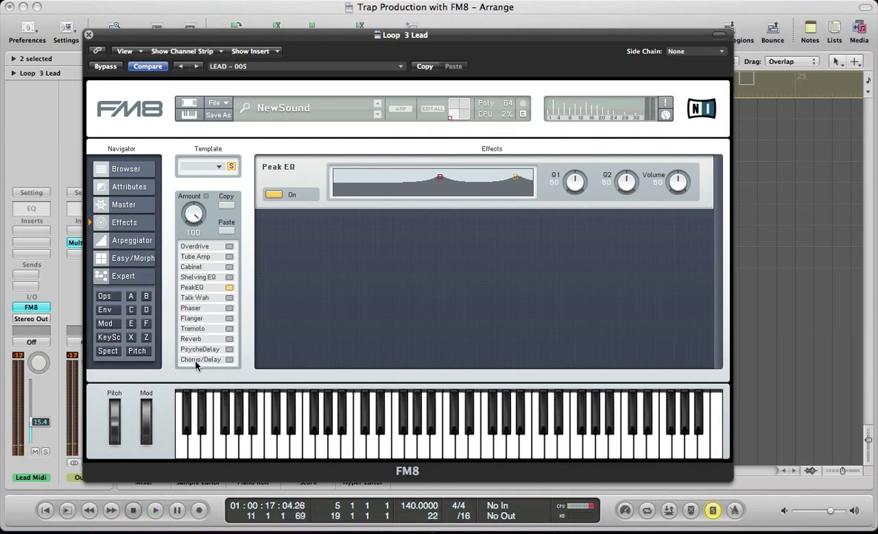
Enable the Reverb effect, set its dry/wet mix to 31, and audition the lead.
left_click(230, 340)
key("space")
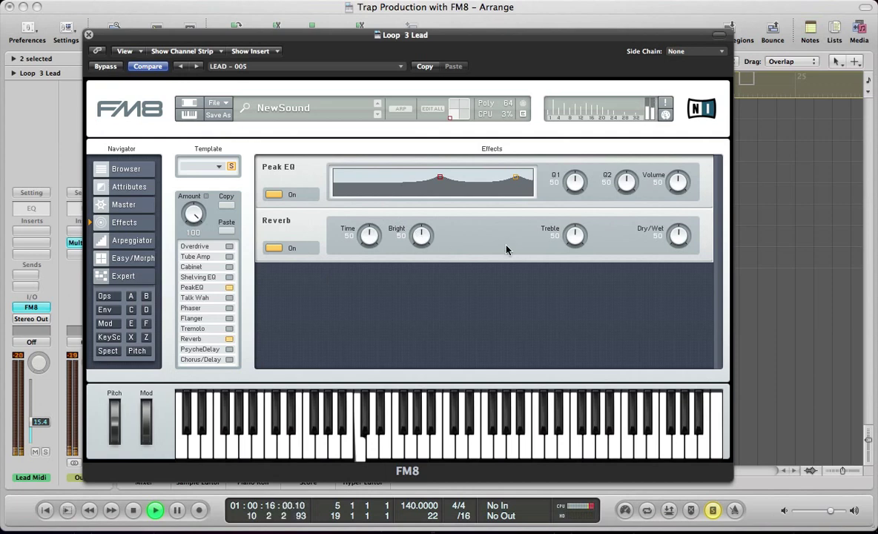
key("space")
left_click_drag(680, 237, 681, 256)
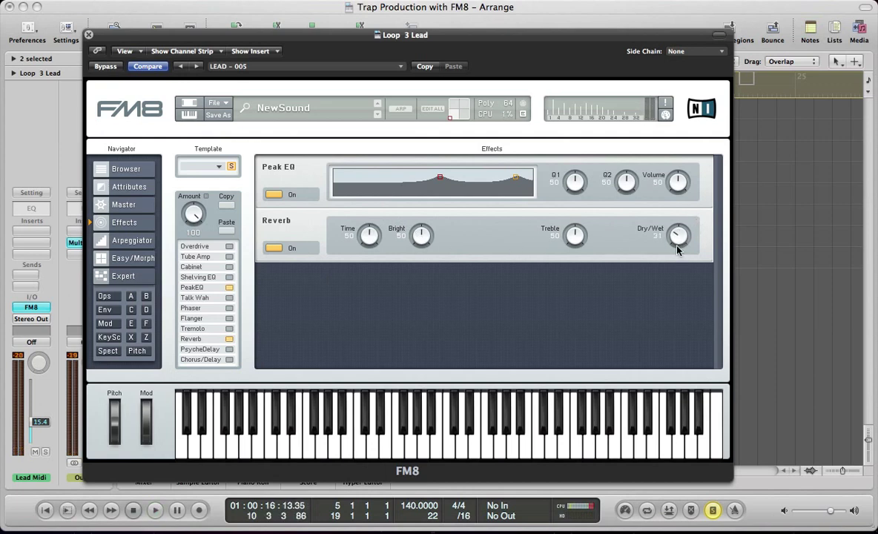
key("space")
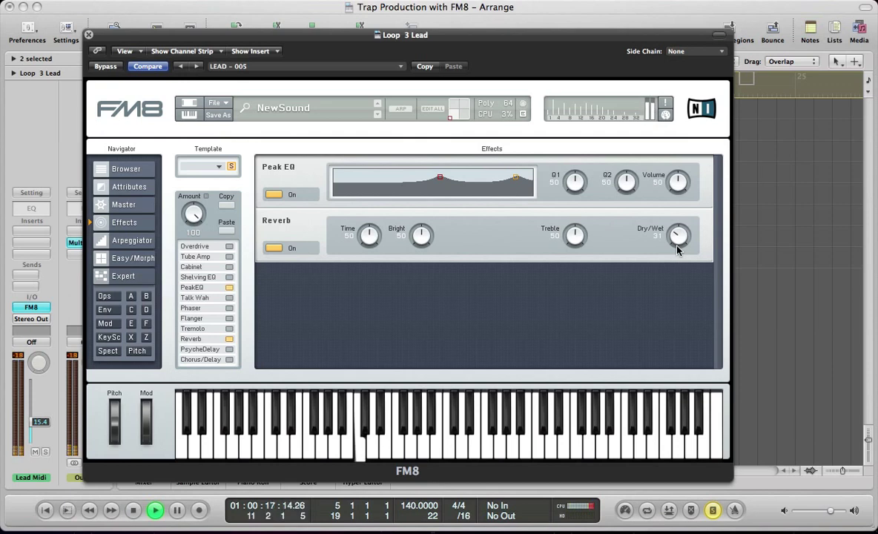
key("space")
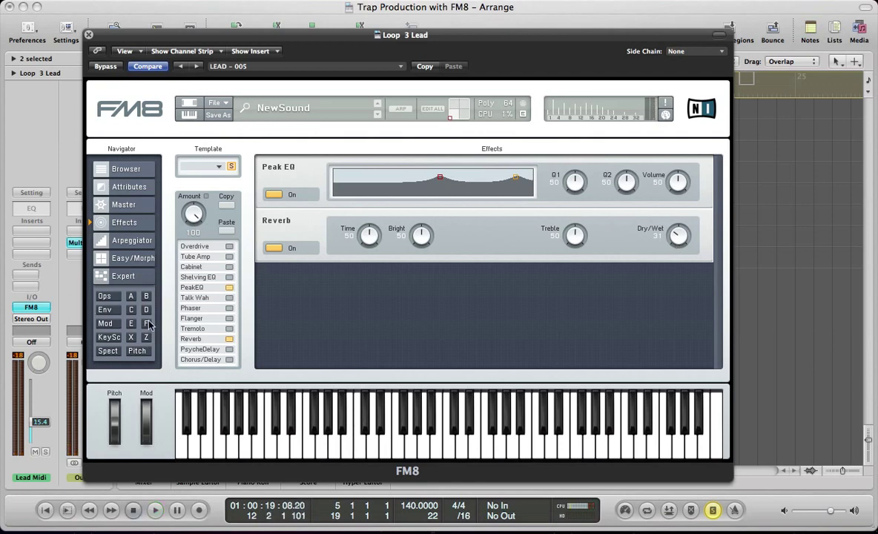
Set the pitch envelope amount to 56 and enable tempo sync on the pitch envelope.
left_click(136, 352)
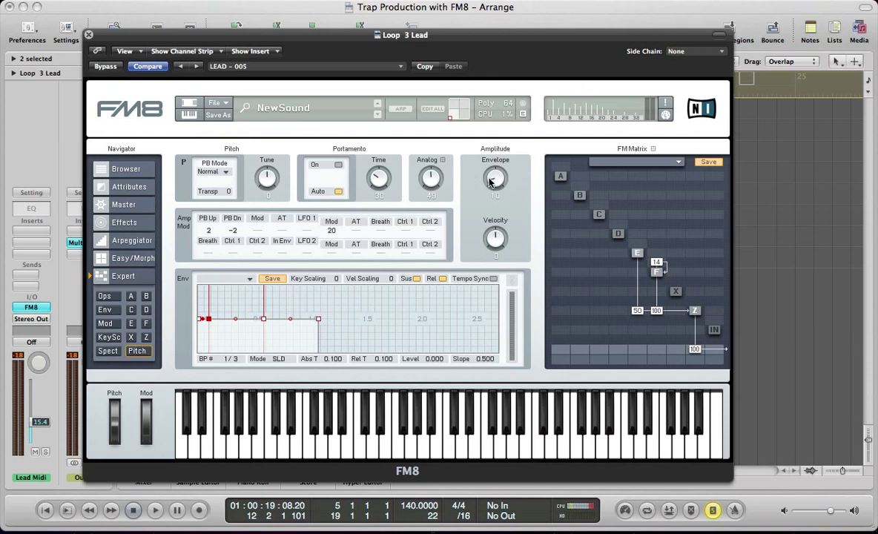
left_click_drag(489, 182, 489, 144)
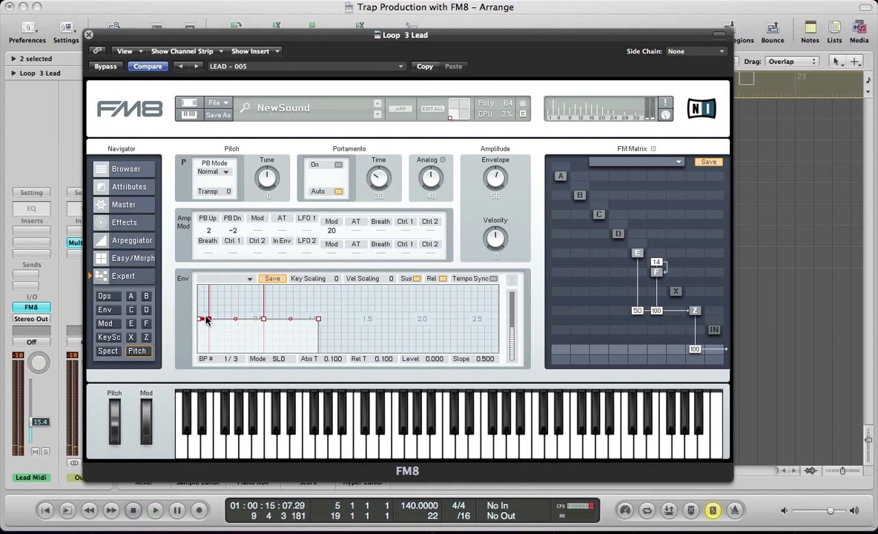
left_click(493, 279)
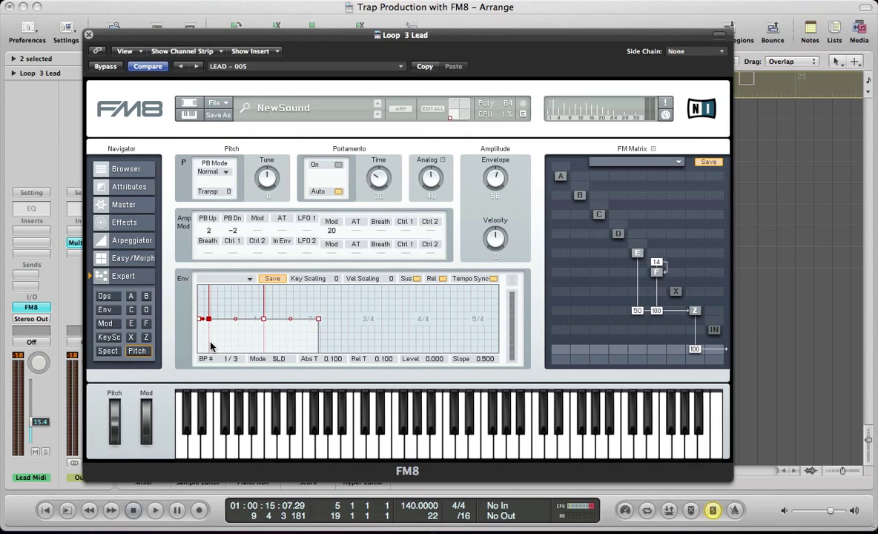
Check the length of the Lead Midi note in the piano roll, and return to the Lead synth.
key("super+w")
key("super+6")
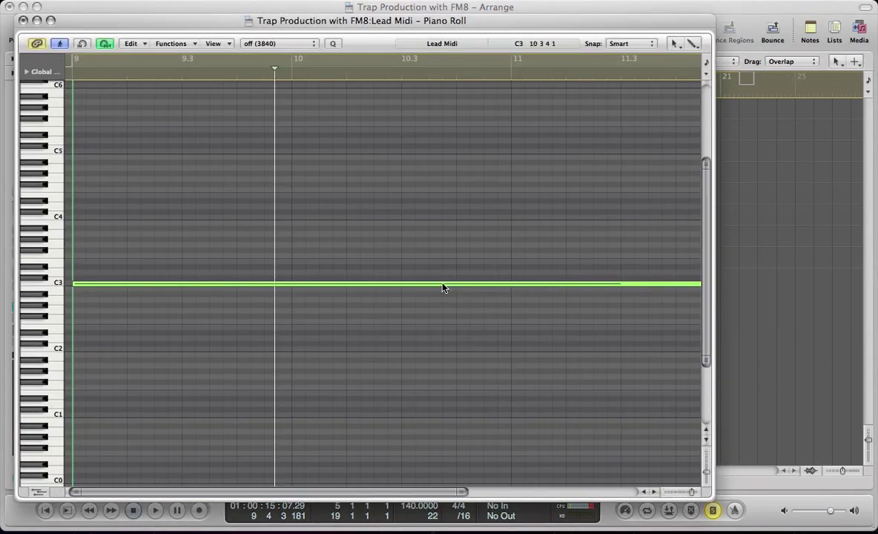
left_click(529, 269, "ctrl+alt")
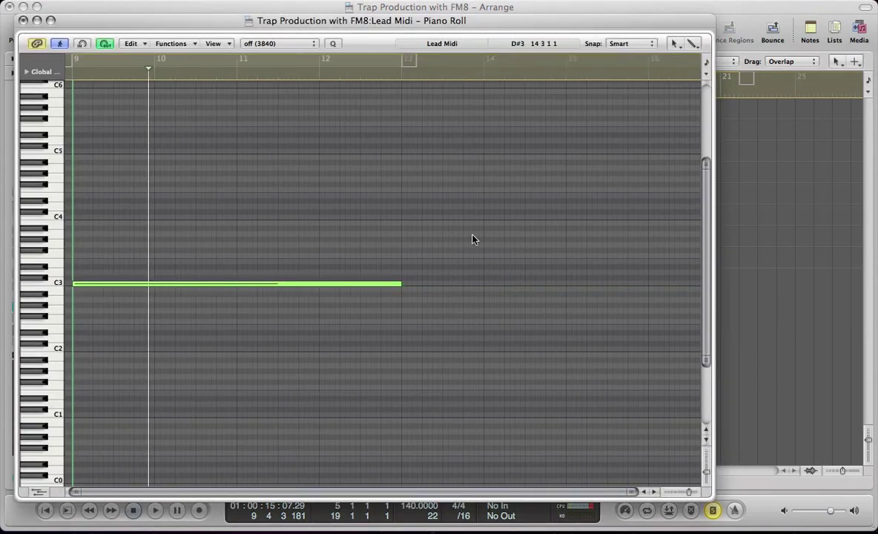
key("super+w")
key("v")
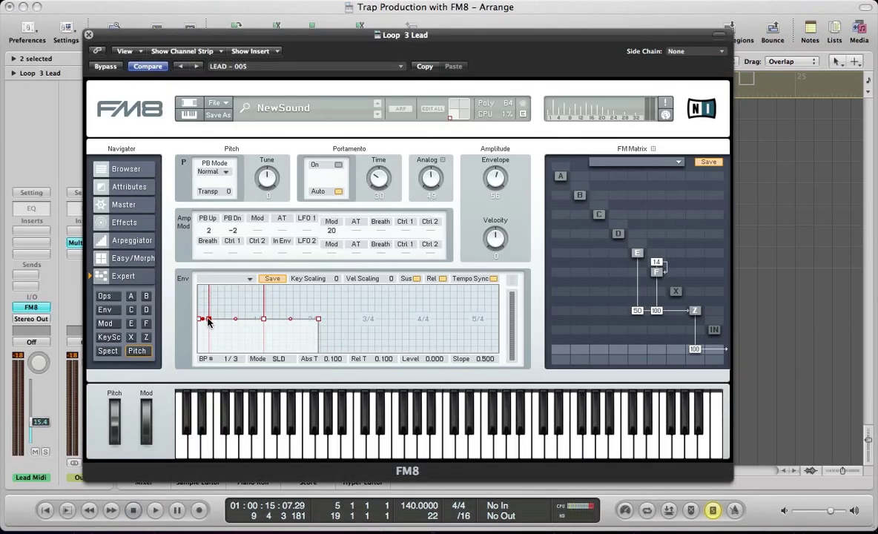
Move the first pitch envelope breakpoint to time 2.000 at level 1.000, raise the second to level 1.000, and audition the rise.
left_click_drag(209, 320, 418, 287)
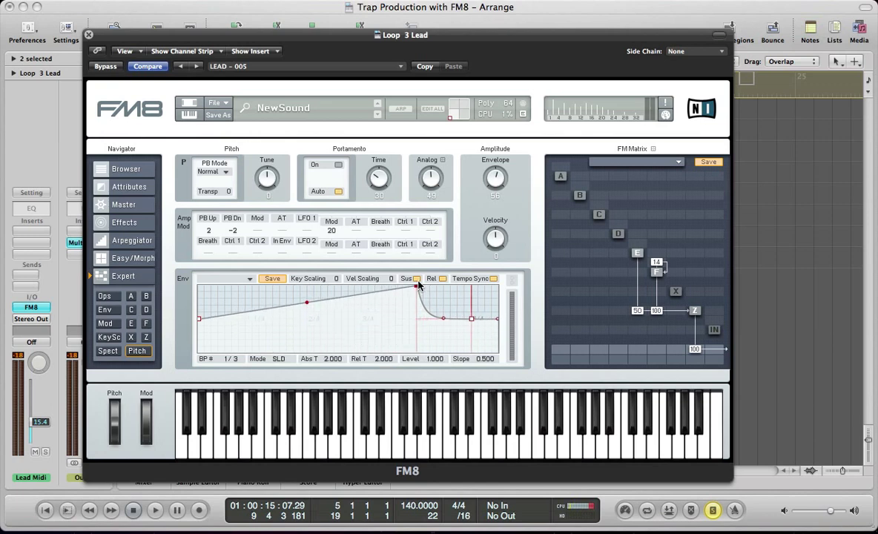
left_click_drag(472, 318, 472, 284)
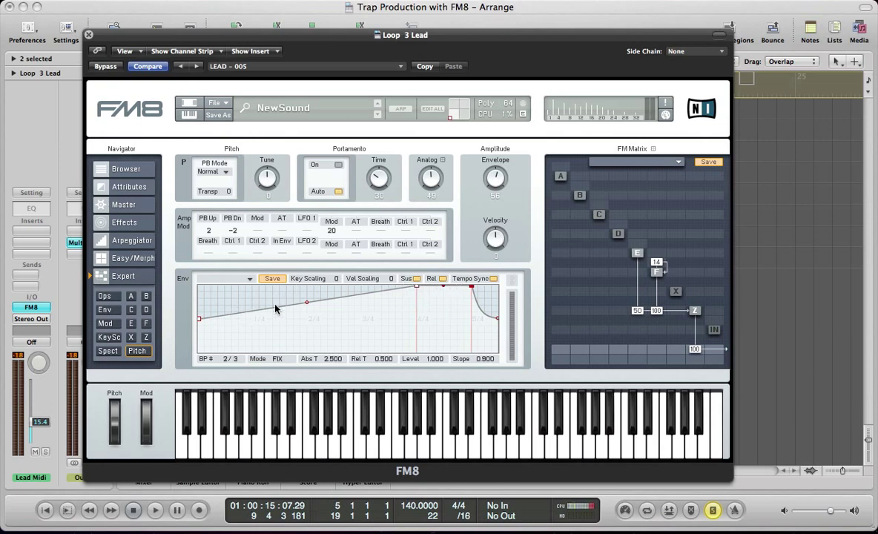
key("space")
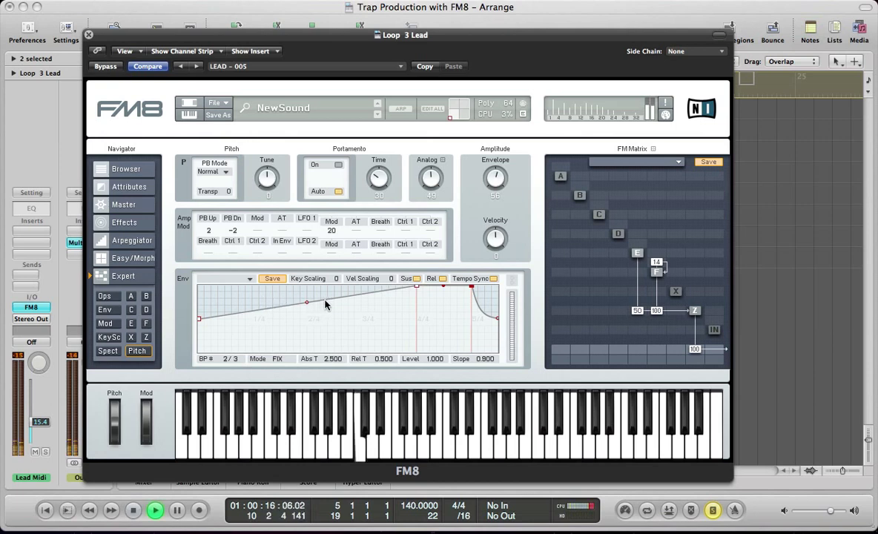
key("space")
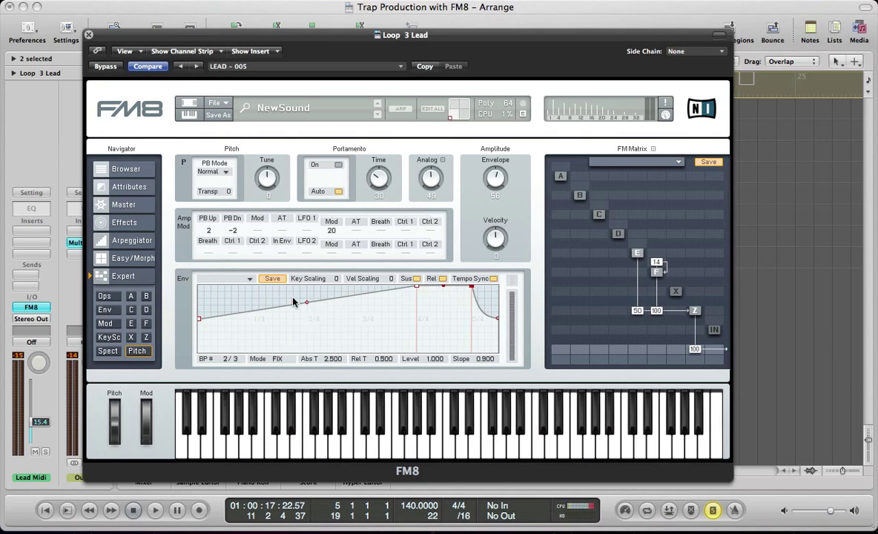
Raise the pitch envelope's start and end points to full level, and add a breakpoint at time 0.438 with level 0.000 and slope 0.950.
left_click_drag(198, 320, 196, 287)
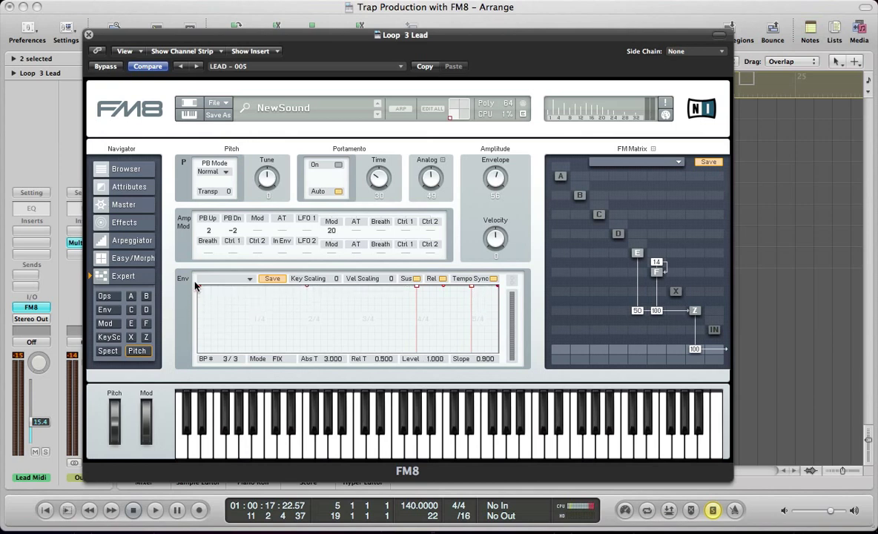
double_click(238, 287)
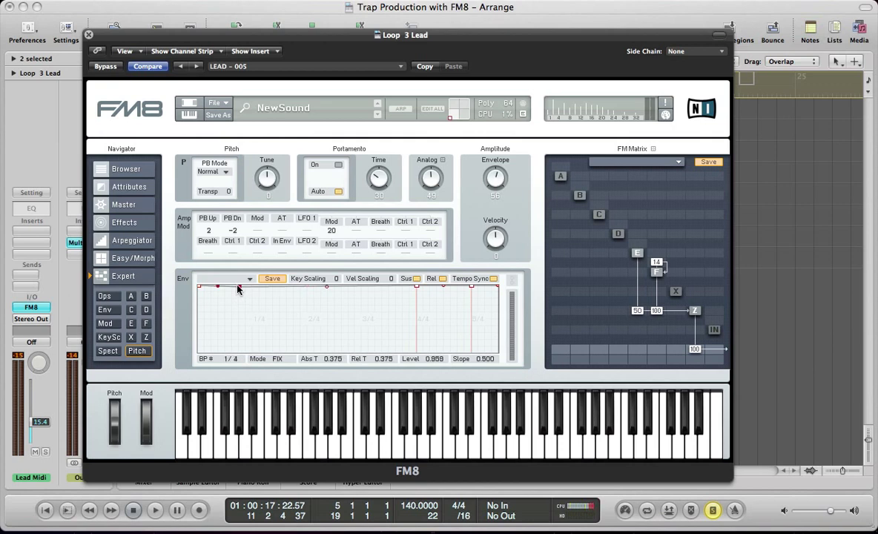
left_click_drag(238, 287, 246, 322)
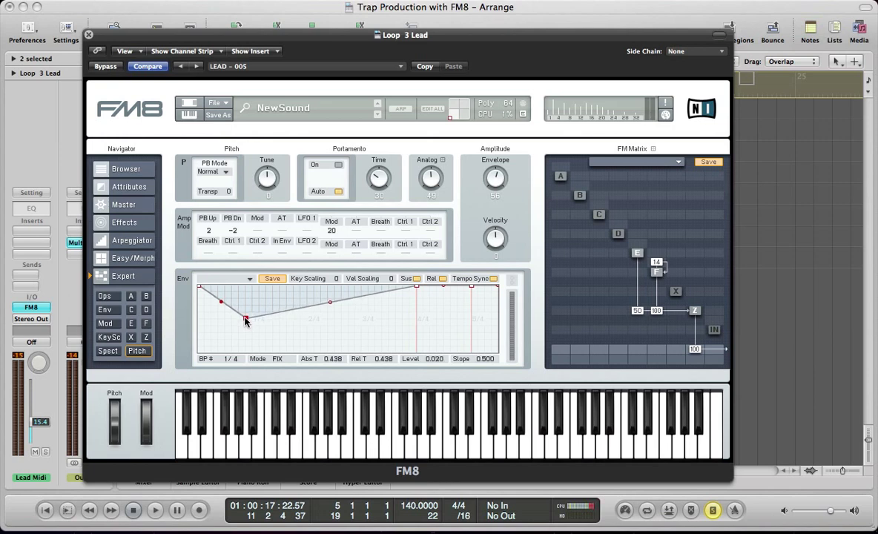
left_click_drag(246, 321, 245, 321)
left_click_drag(221, 305, 221, 340)
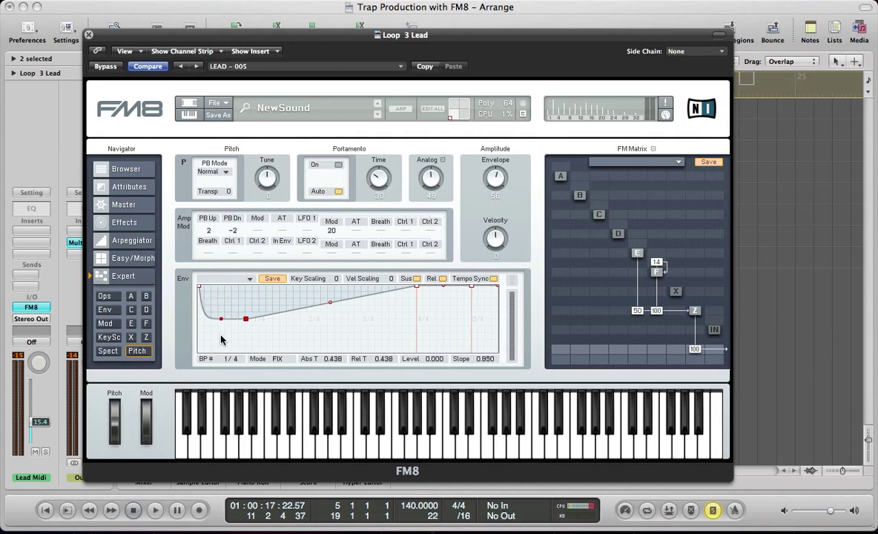
Audition the Lead's pitch drop and slightly adjust the slope of the first pitch envelope segment.
key("space")
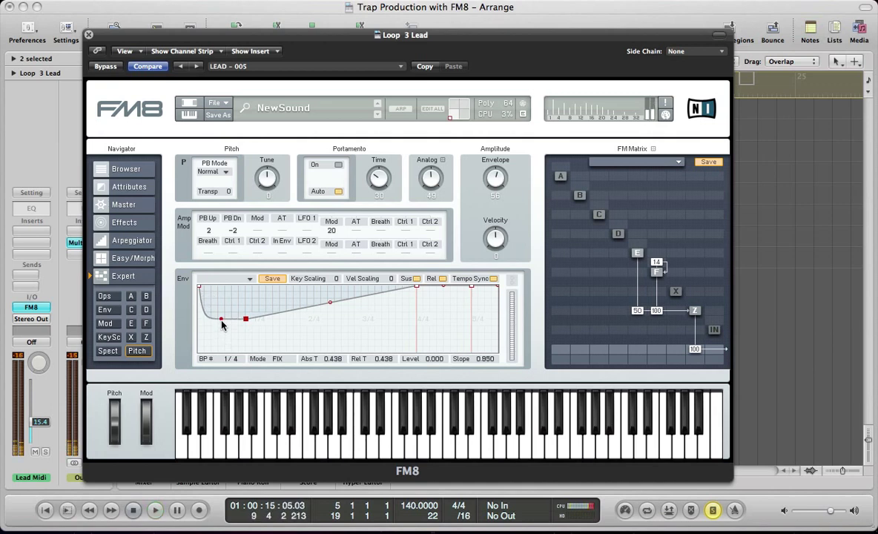
key("space")
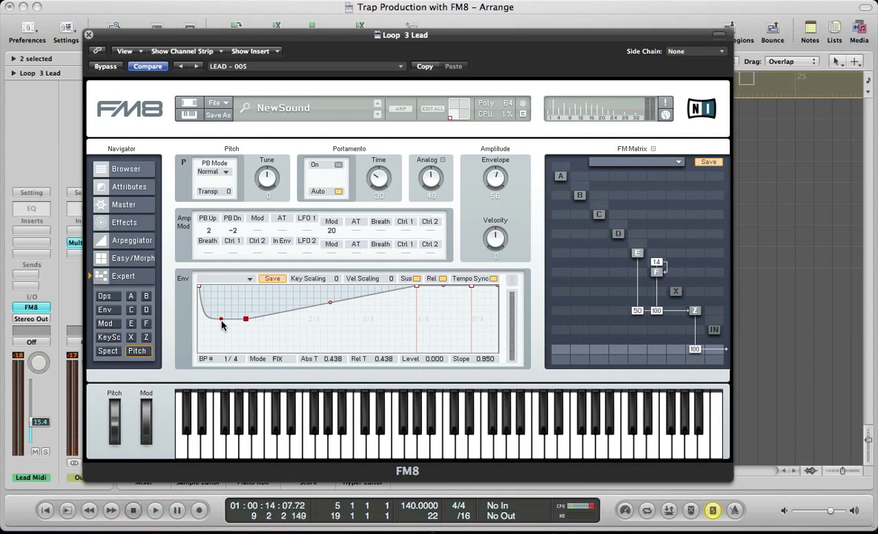
left_click_drag(221, 324, 221, 315)
Add a second pitch envelope breakpoint at time 1.063 with level 0.000, and audition the held pitch.
double_click(299, 309)
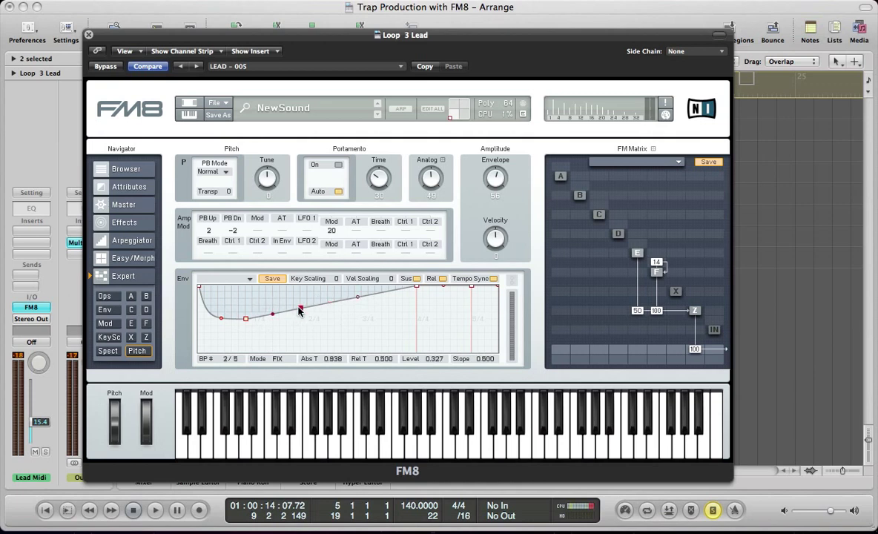
left_click_drag(298, 308, 308, 320)
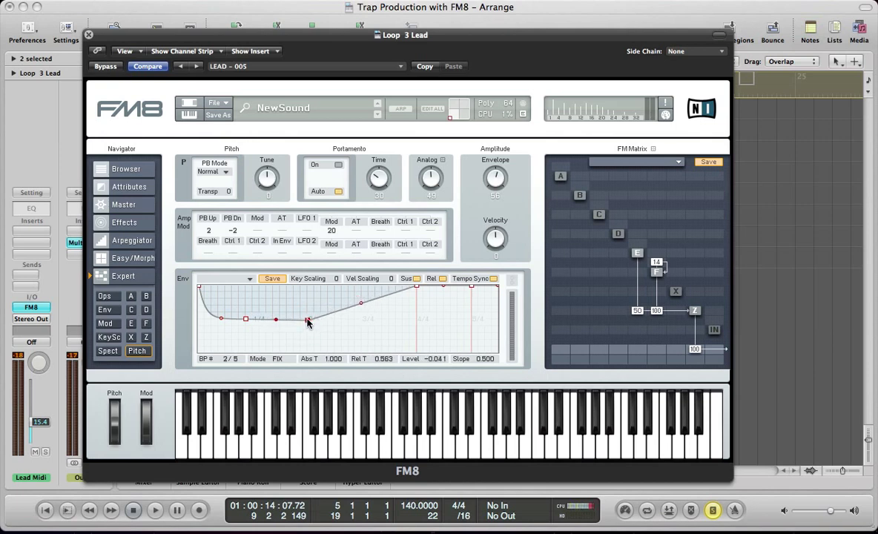
mouse_move(308, 320)
left_mouse_down()
mouse_move(314, 327)
mouse_move(313, 319)
left_mouse_up()
key("space")
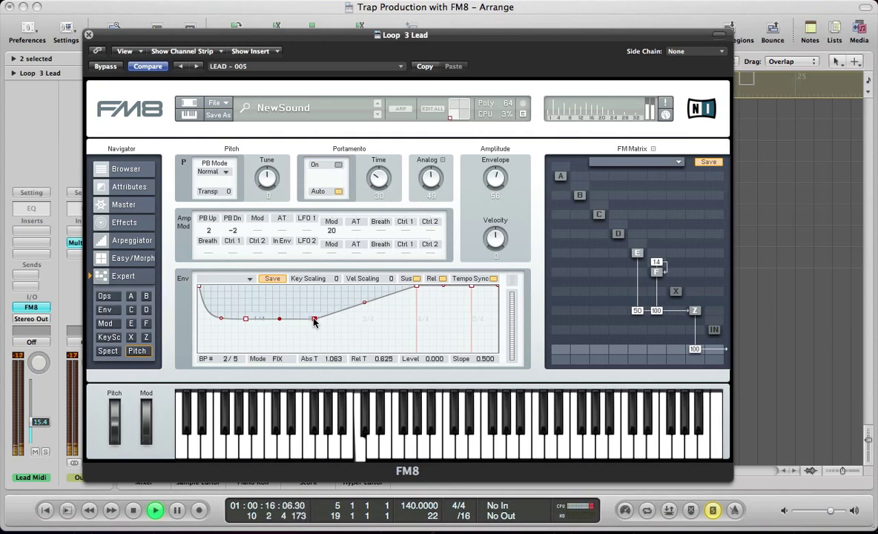
key("space")
Curve the pitch envelope's final rise with a slope of 0.610 at the third breakpoint, and audition it.
left_click_drag(364, 302, 363, 296)
key("space")
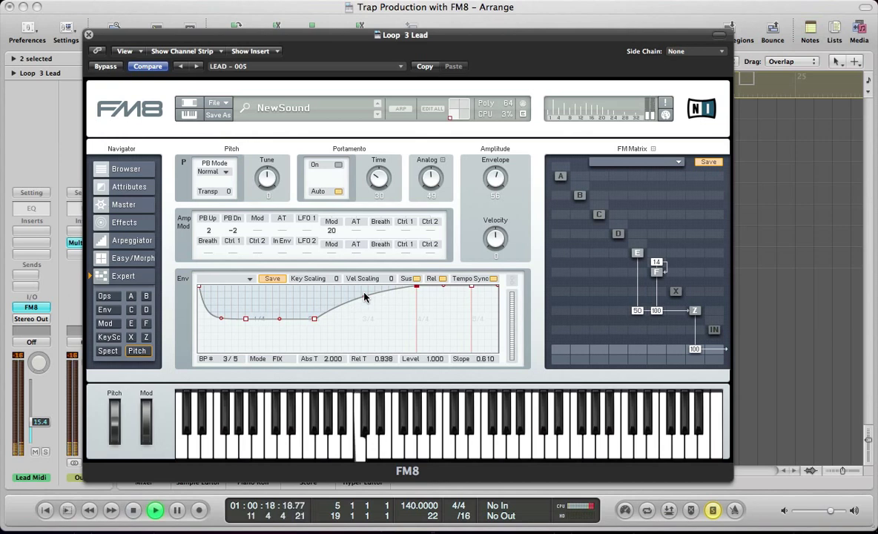
key("space")
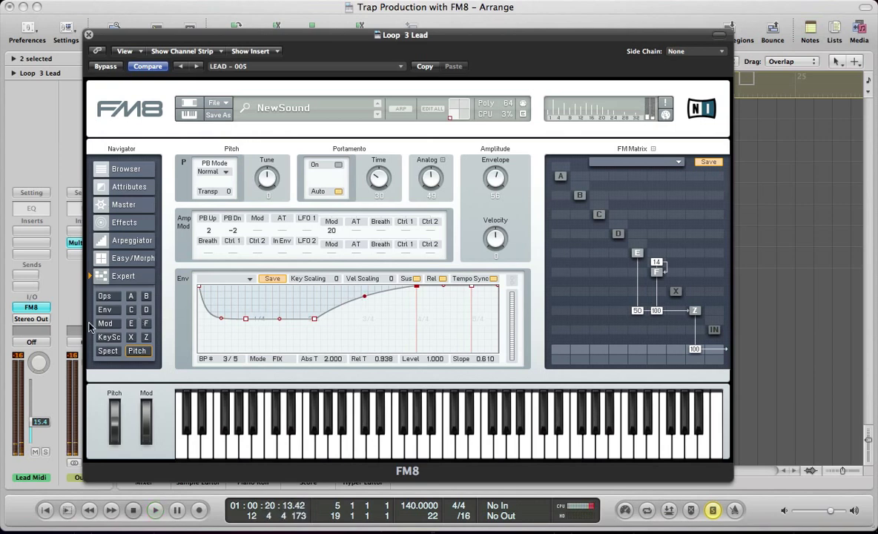
Close the Lead synth, play the full arrangement from the start with solo off, and select the Rise Synth Midi track.
key("super+w")
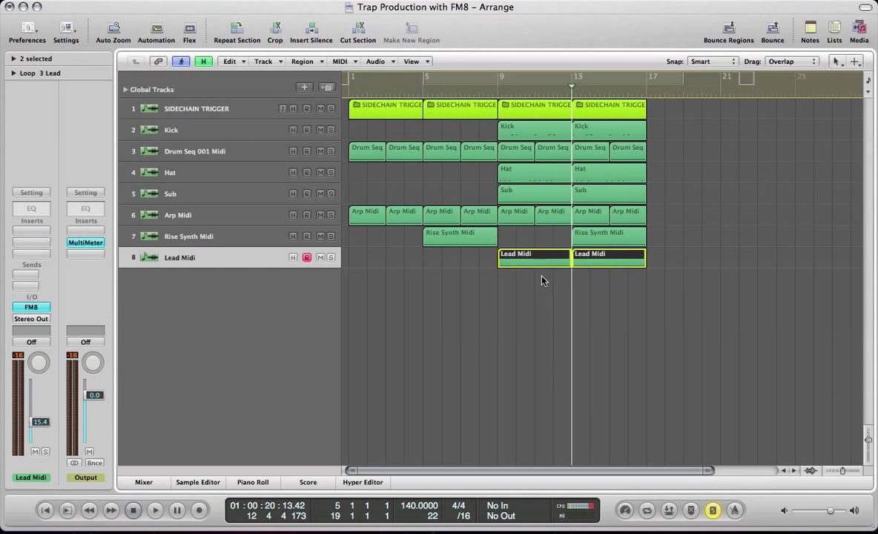
left_click(496, 284)
key("Return")
key("space")
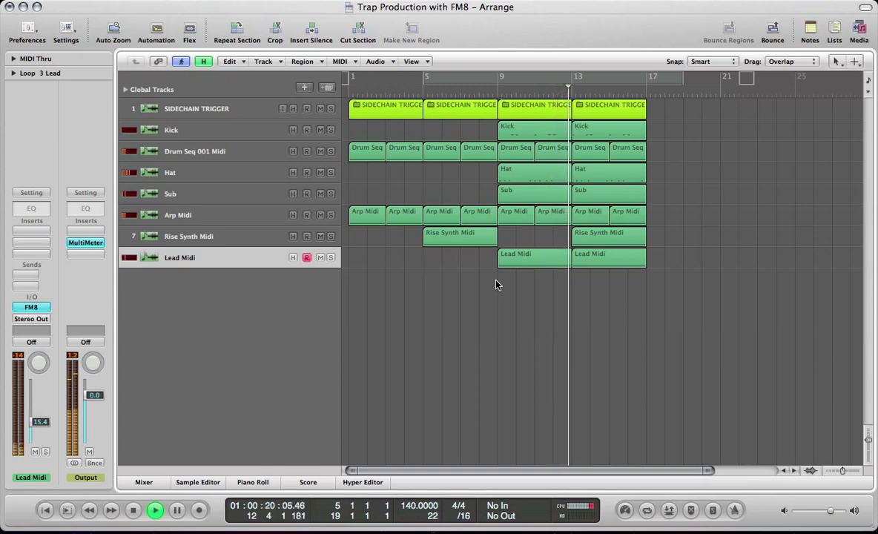
left_click(199, 237)
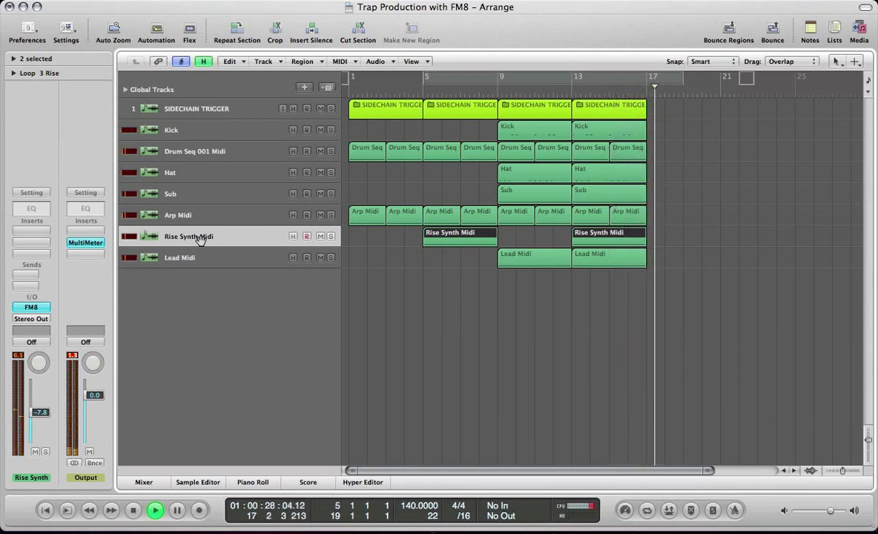
key("space")
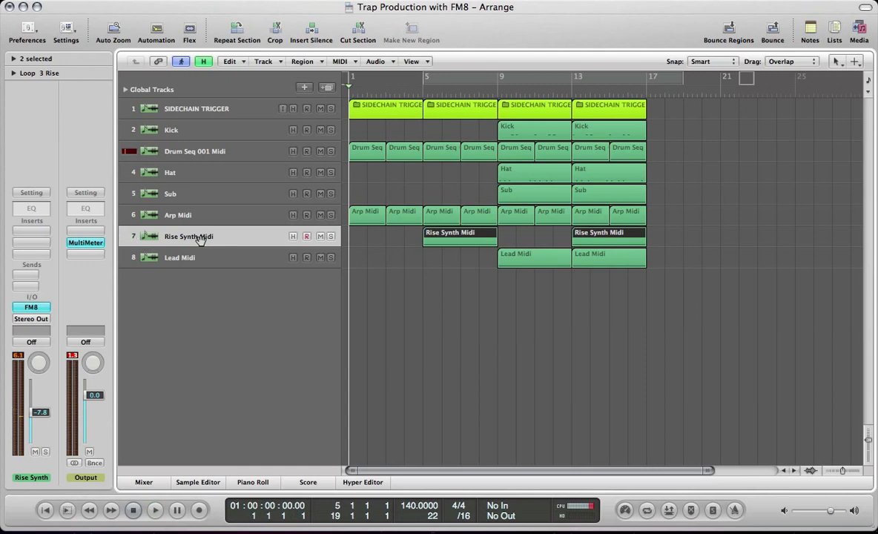